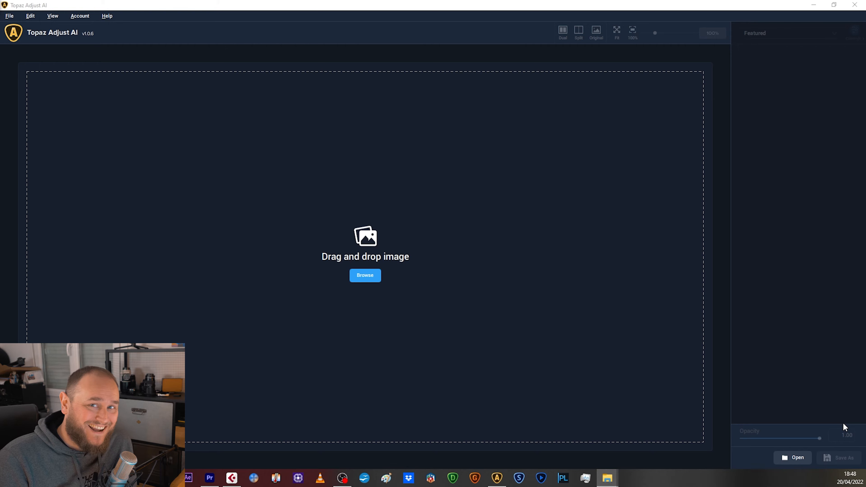
Load the bridge photo DSCF0873.RAF for editing
left_click_drag(2, 213, 238, 212)
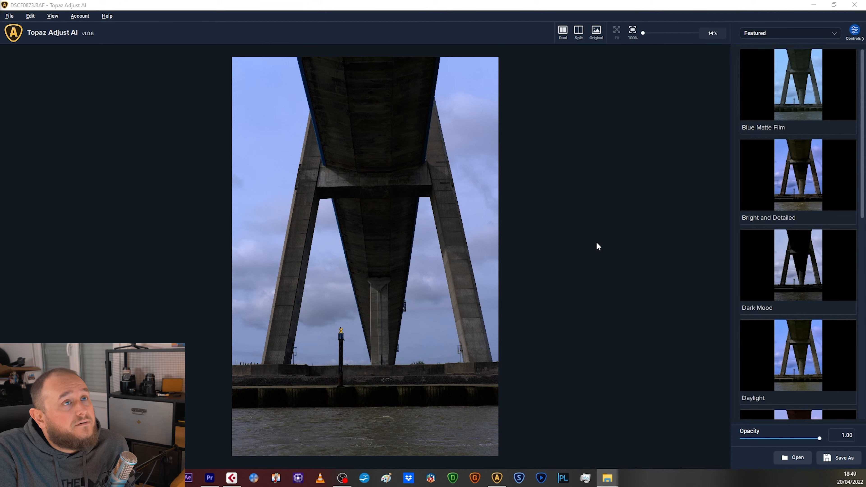
Apply the Soft Light B&W preset from the Featured collection to the bridge photo
left_click(762, 34)
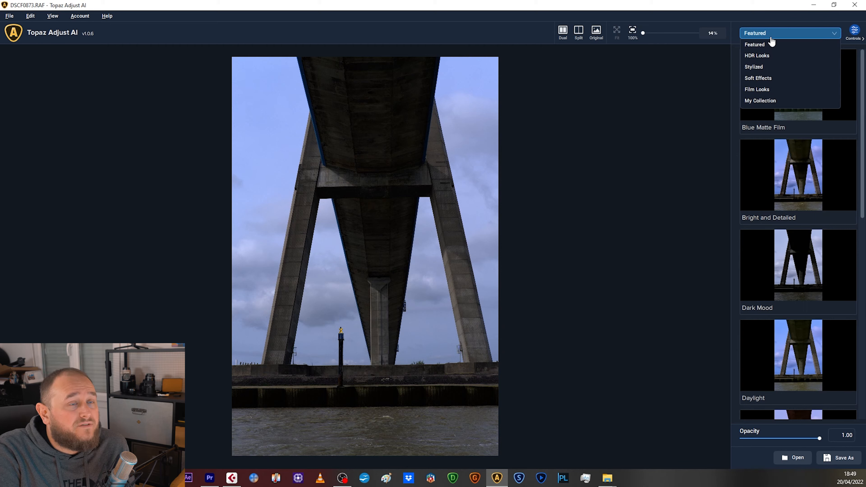
left_click(772, 44)
scroll(789, 178, "down", 5)
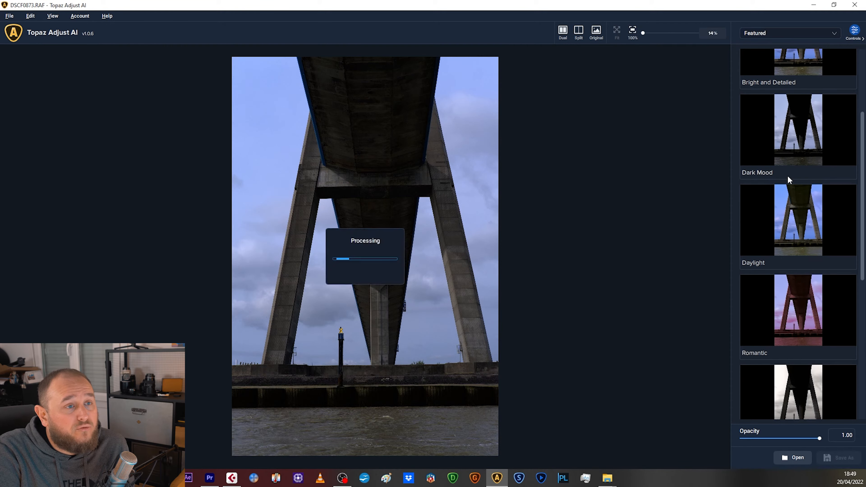
scroll(787, 176, "down", 1)
left_click(796, 228)
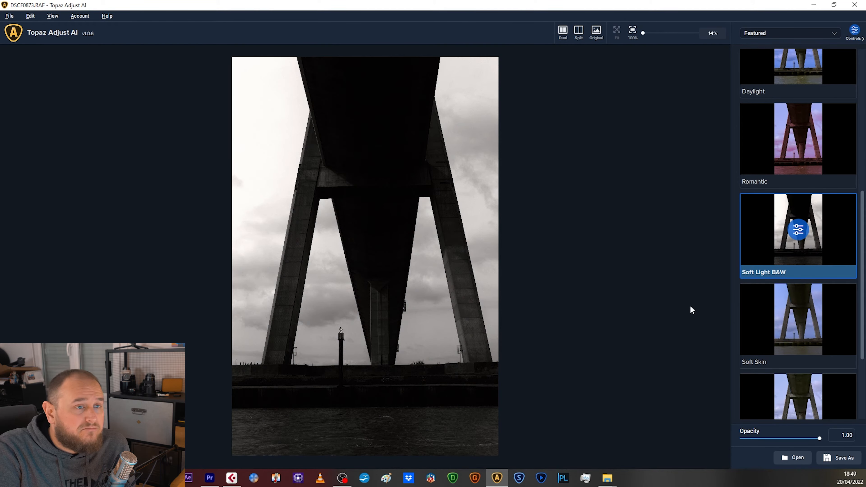
Switch the photo to the Warm Cocoa preset at the end of the Featured collection
scroll(798, 283, "down", 2)
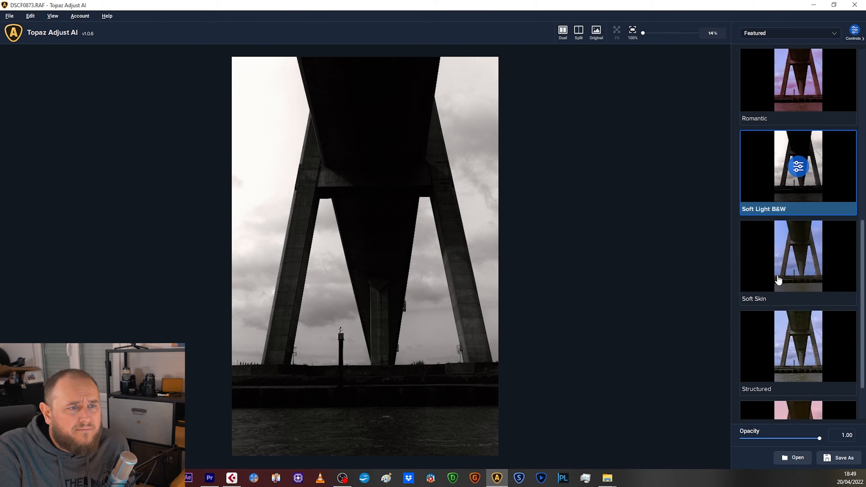
left_click(807, 358)
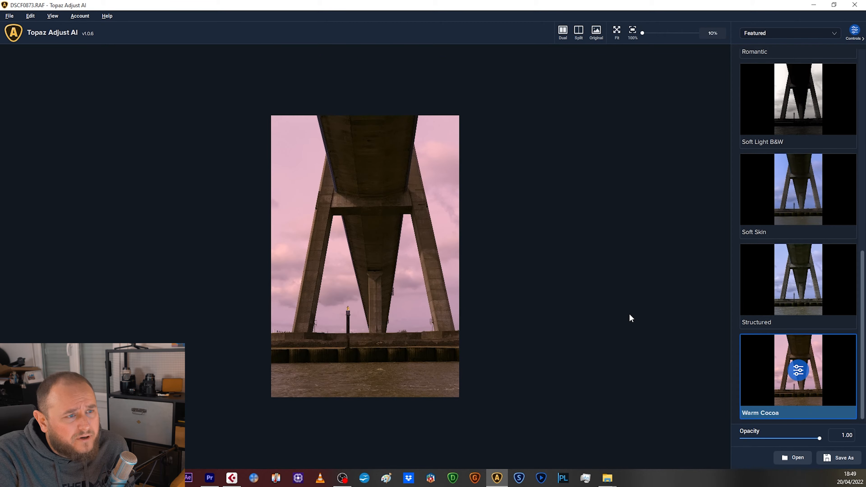
scroll(805, 288, "up", 2)
scroll(807, 287, "up", 10)
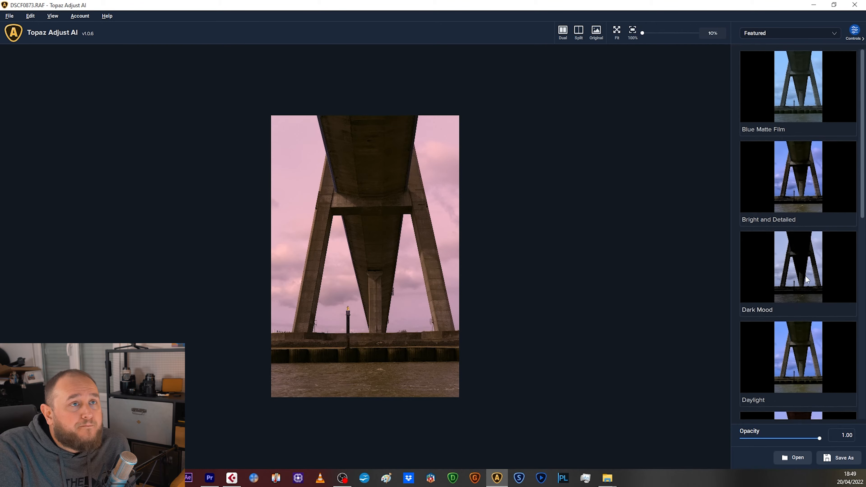
Apply the Ansel HDR preset from the HDR Looks collection
left_click(761, 35)
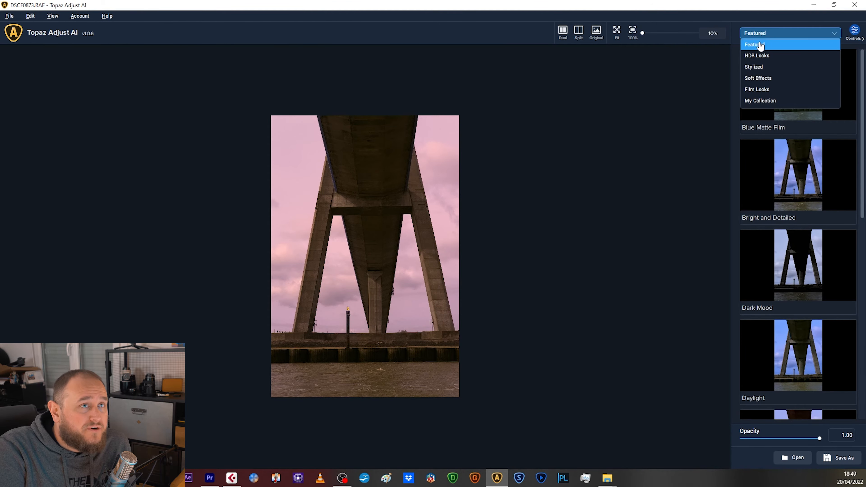
left_click(761, 52)
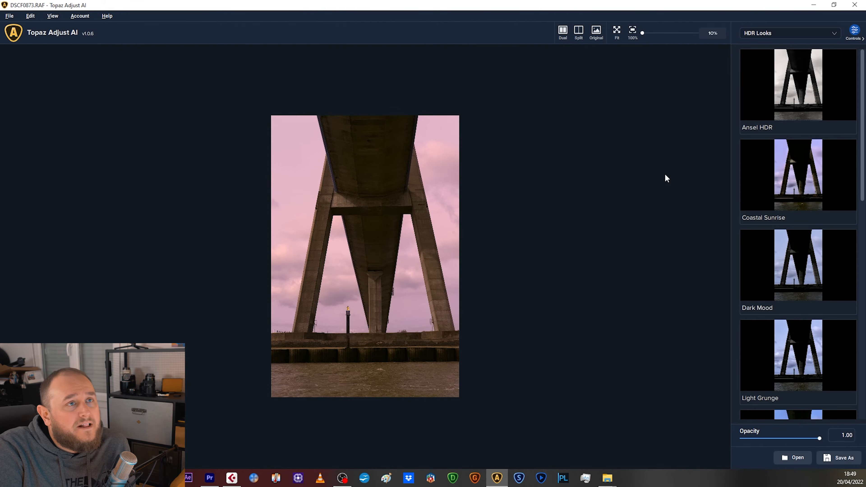
left_click(798, 101)
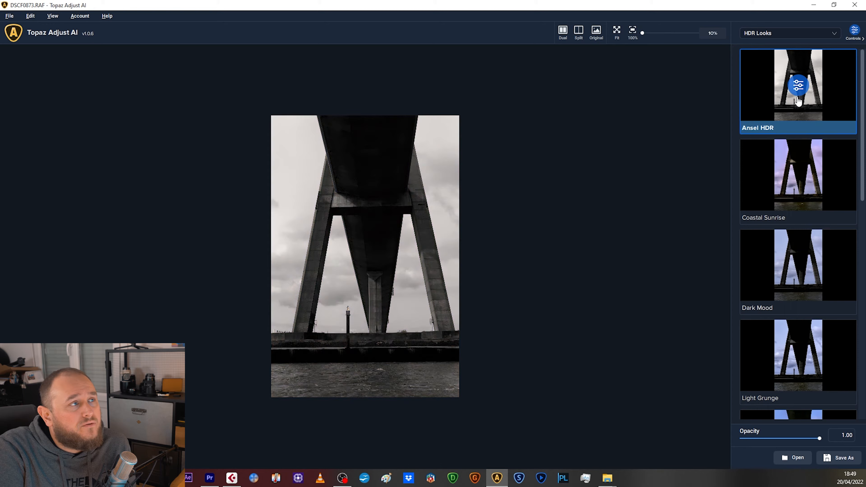
Adjust the Ansel HDR look's brightness, with Exposure at 0.26, Contrast at -0.01 and Highlight at -0.62
left_click(798, 99)
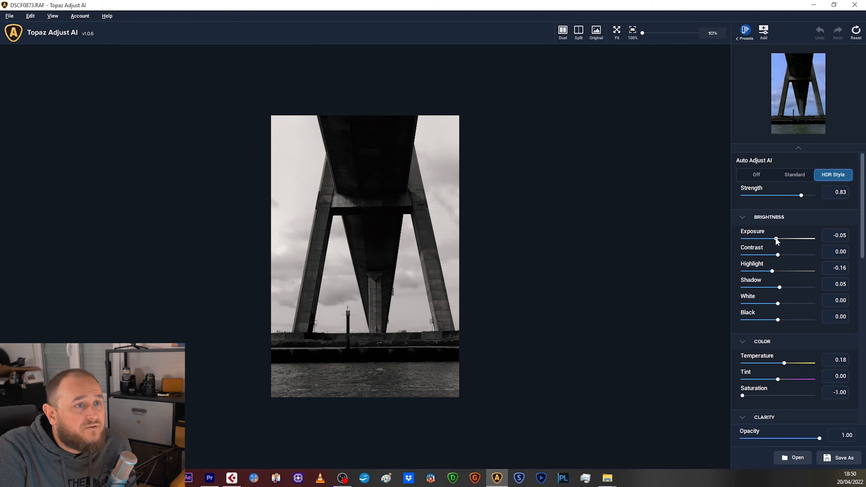
left_click_drag(776, 238, 788, 238)
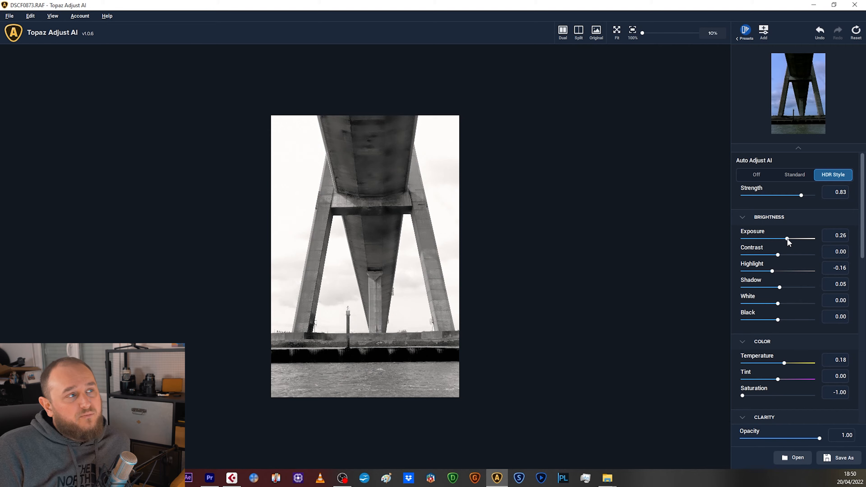
left_click_drag(777, 255, 757, 267)
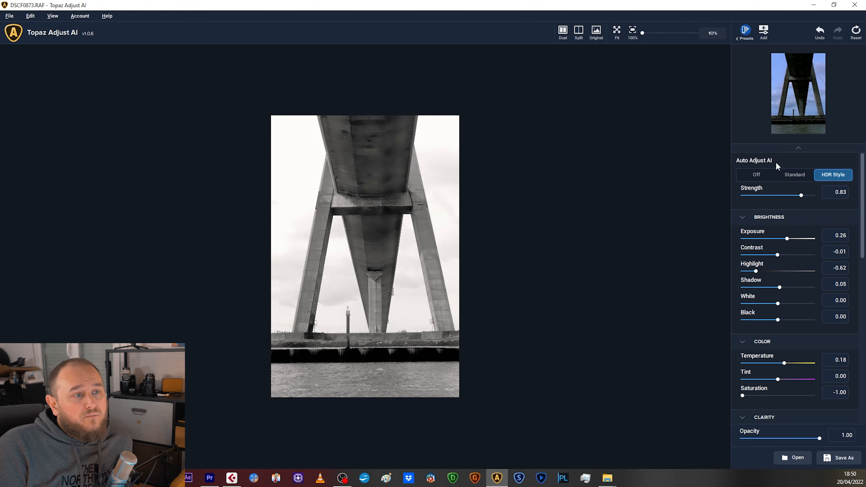
Try the Coastal Sunrise preset from HDR Looks and replace it with the Sunset preset
left_click(744, 37)
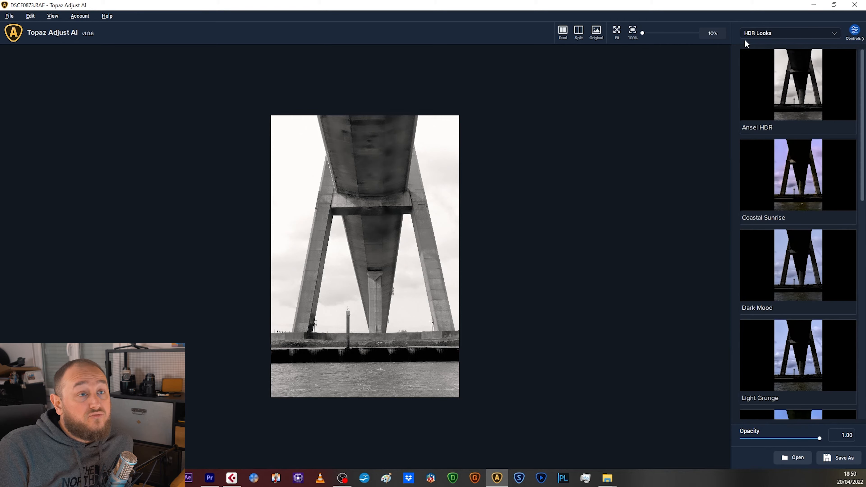
left_click(803, 169)
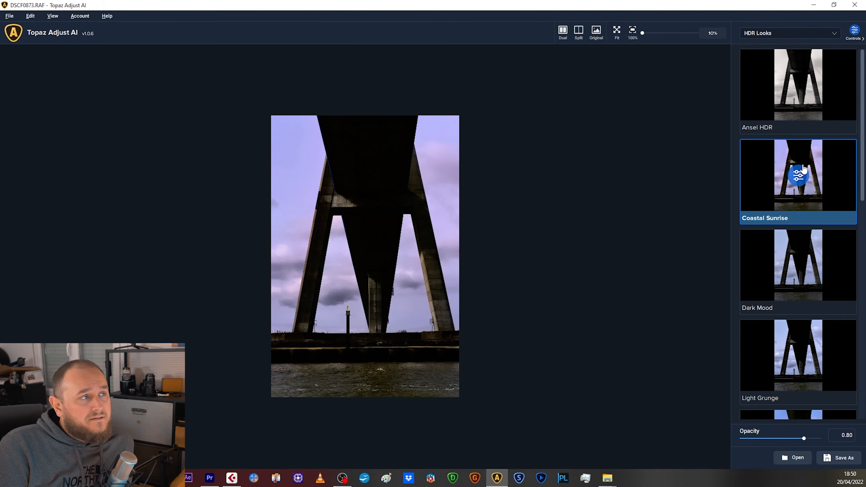
scroll(804, 170, "down", 10)
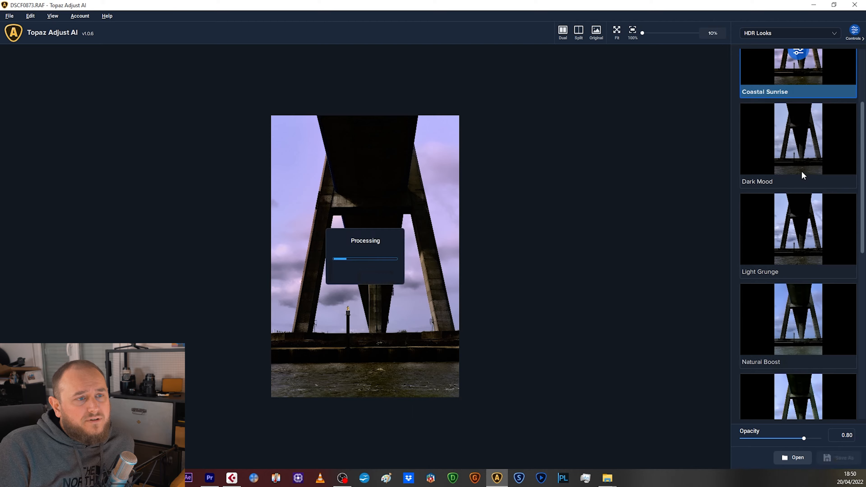
scroll(803, 192, "down", 5)
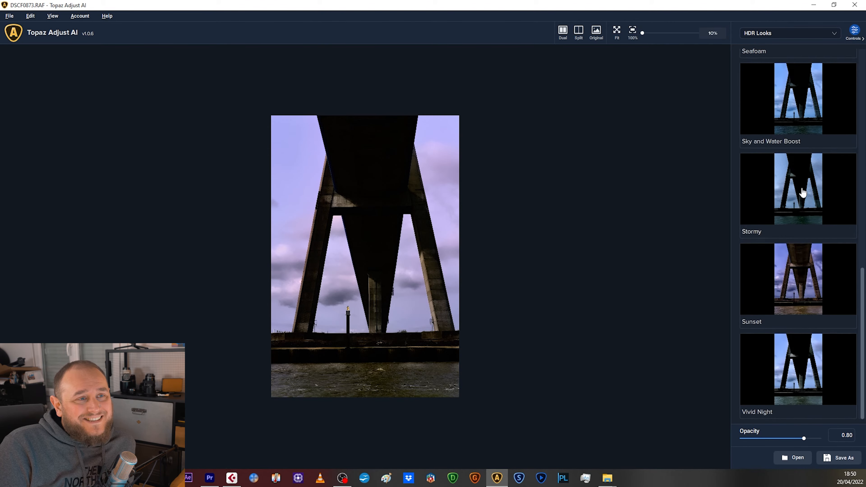
left_click(813, 255)
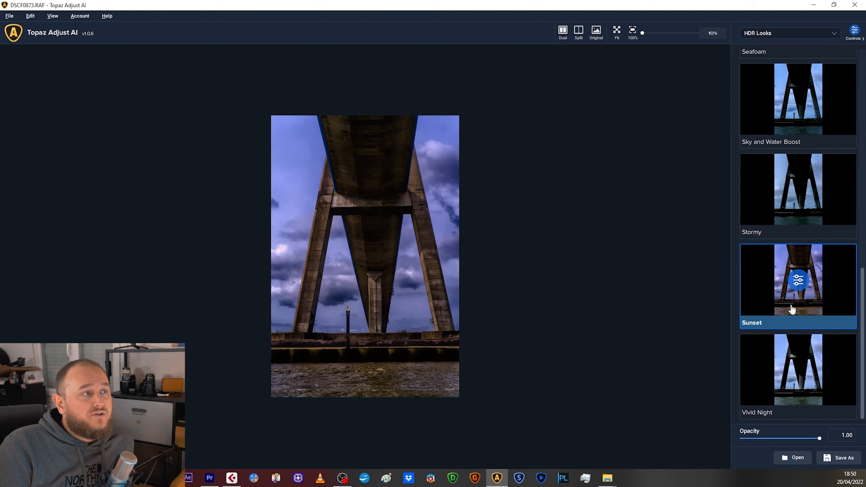
Fine-tune the Sunset preset by setting Temperature to 0.44 and Exposure to -0.20
left_click(799, 281)
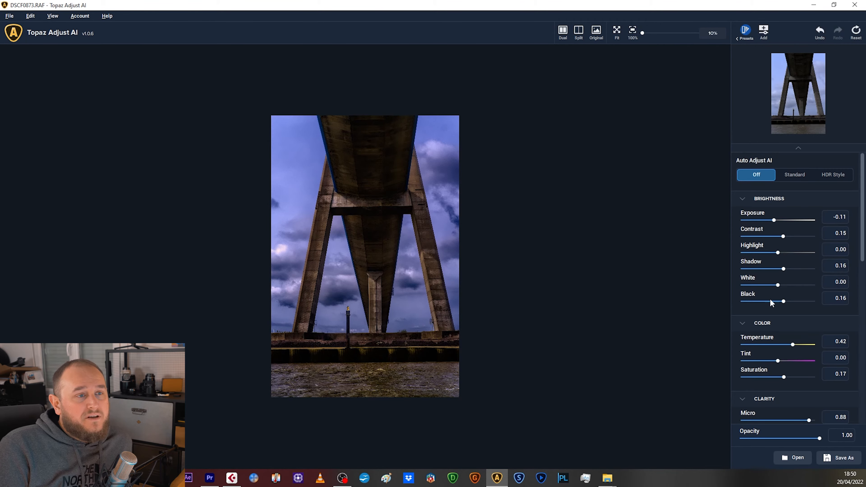
left_click(794, 344)
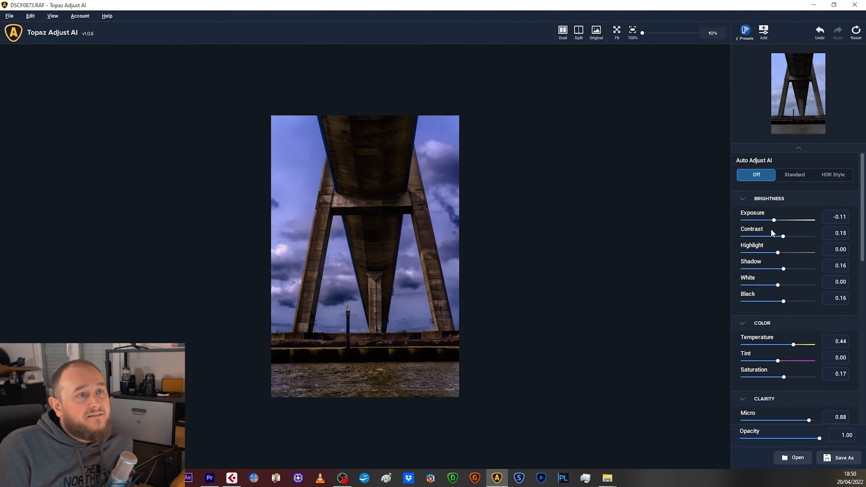
Compare the Standard and Off modes of Auto Adjust AI and set it to HDR Style
left_click(794, 174)
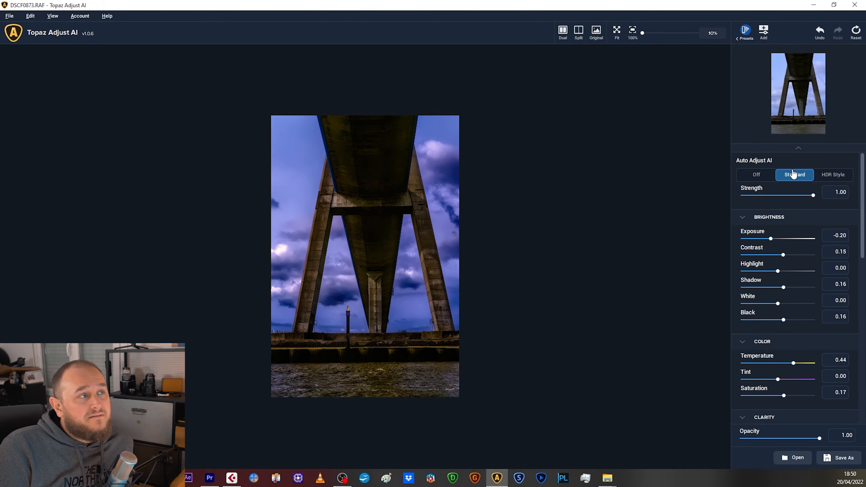
left_click(757, 175)
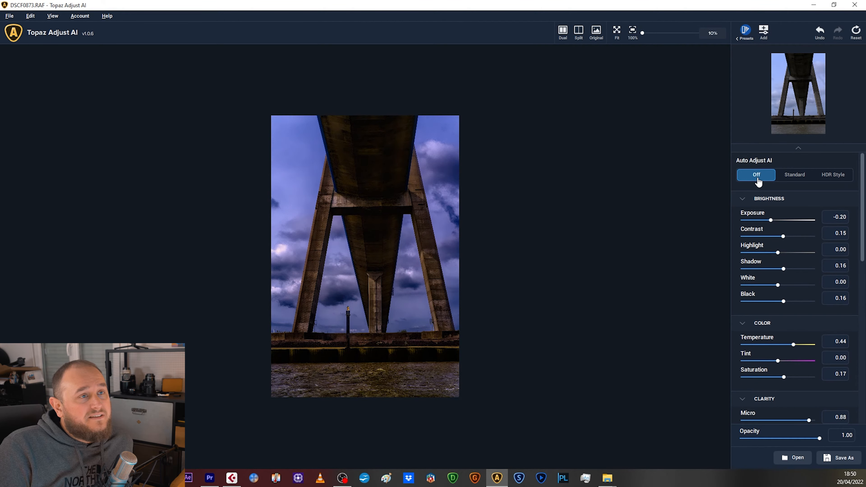
left_click(796, 181)
left_click(834, 175)
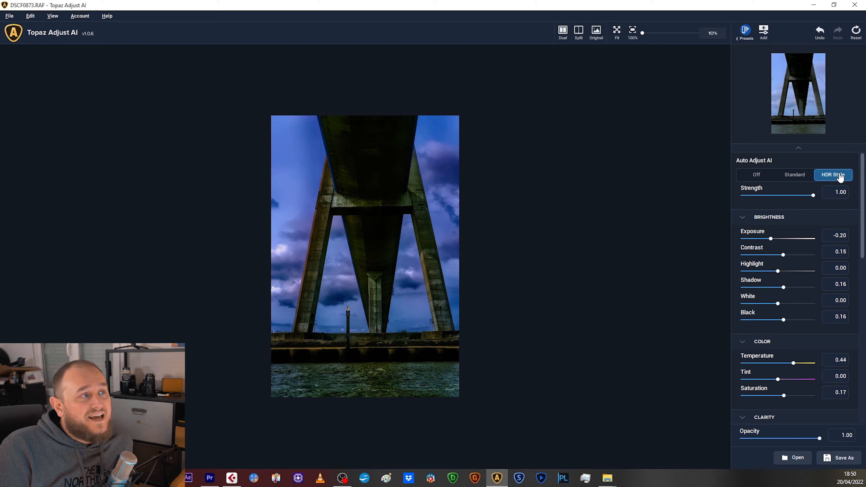
Raise the Exposure to 0.07 and reduce the effect's Opacity to 0.64
left_click_drag(771, 239, 781, 239)
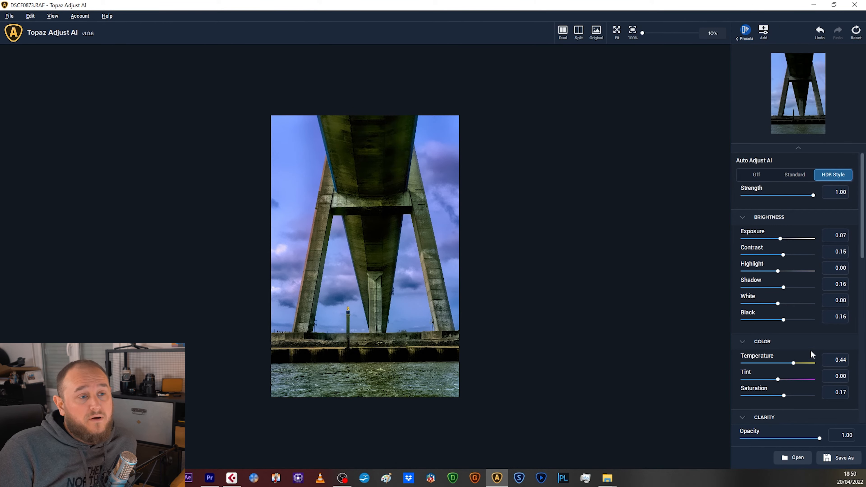
scroll(819, 365, "down", 2)
left_click_drag(819, 438, 791, 438)
Soften the clarity by setting Micro to 0.72, Low to 0.12 and Medium to -0.11
scroll(812, 373, "down", 3)
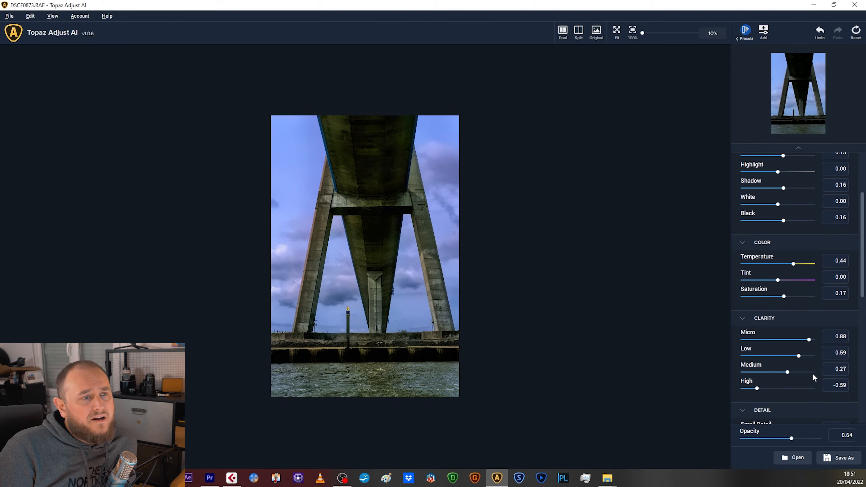
left_click_drag(810, 312, 774, 345)
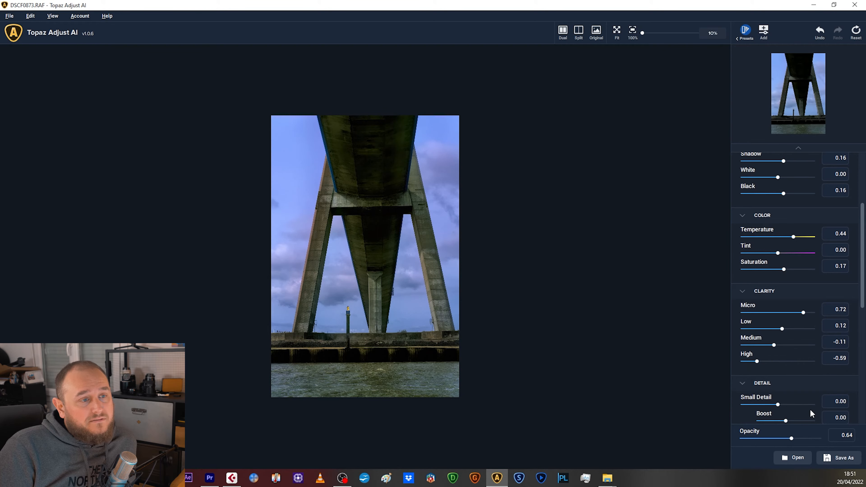
Lower the Small Detail amount and reduce the Highlight Hue of the split tone to its minimum
scroll(810, 408, "down", 5)
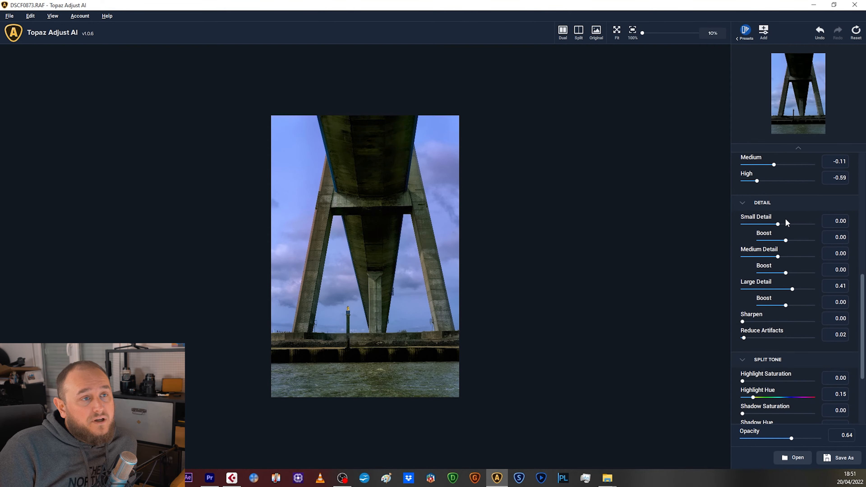
left_click_drag(774, 223, 767, 223)
scroll(801, 364, "down", 2)
mouse_move(753, 342)
left_mouse_down()
mouse_move(781, 344)
mouse_move(742, 344)
left_mouse_up()
scroll(792, 346, "up", 2)
scroll(791, 347, "up", 4)
Return to the presets and apply Hypercolor from the Stylized collection
left_click(745, 31)
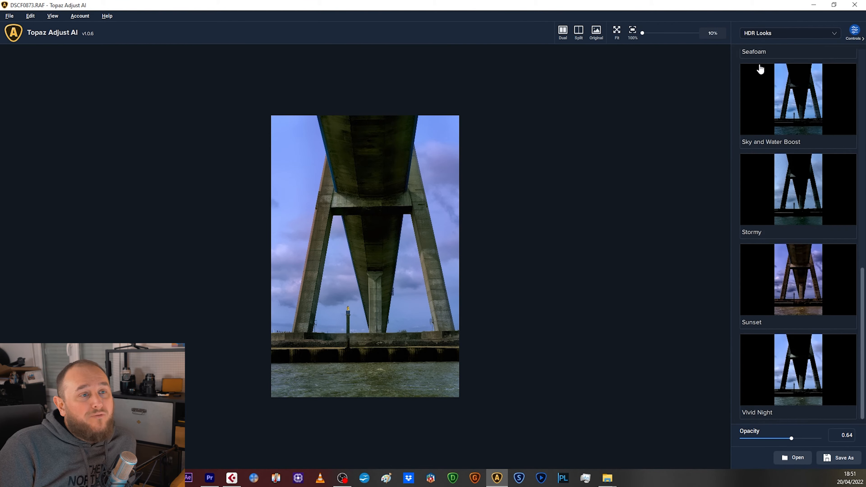
left_click(778, 33)
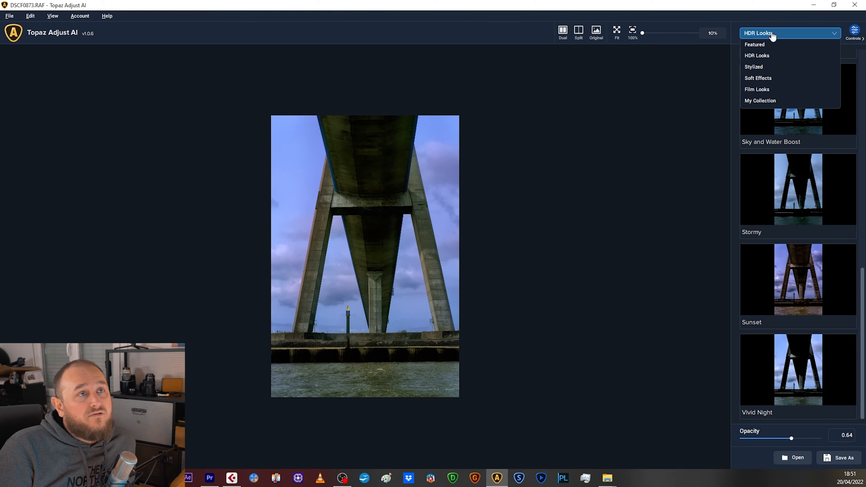
left_click(760, 70)
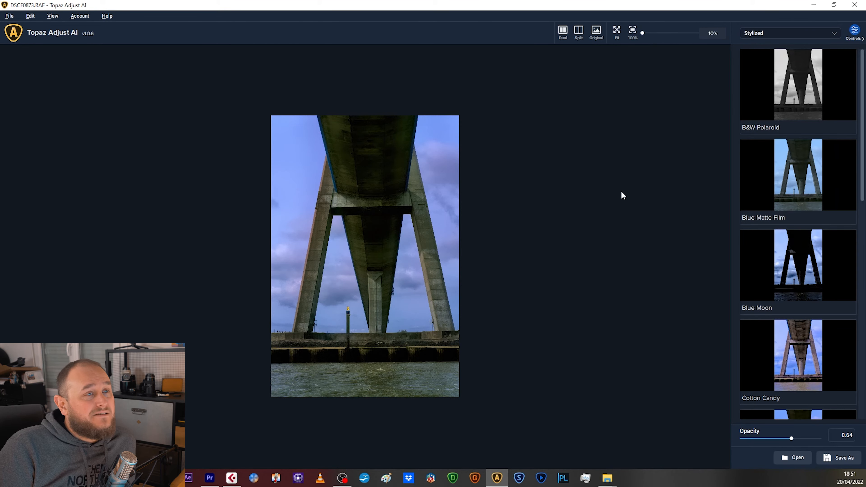
left_click(809, 157)
scroll(807, 152, "down", 5)
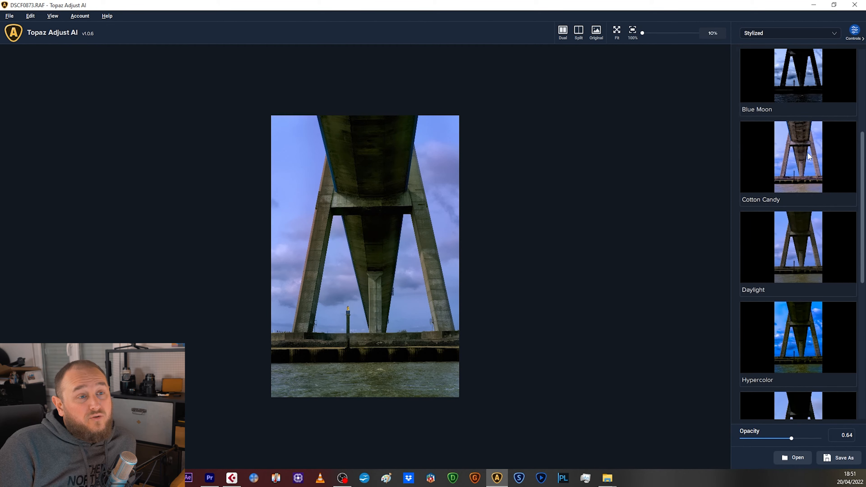
left_click(794, 262)
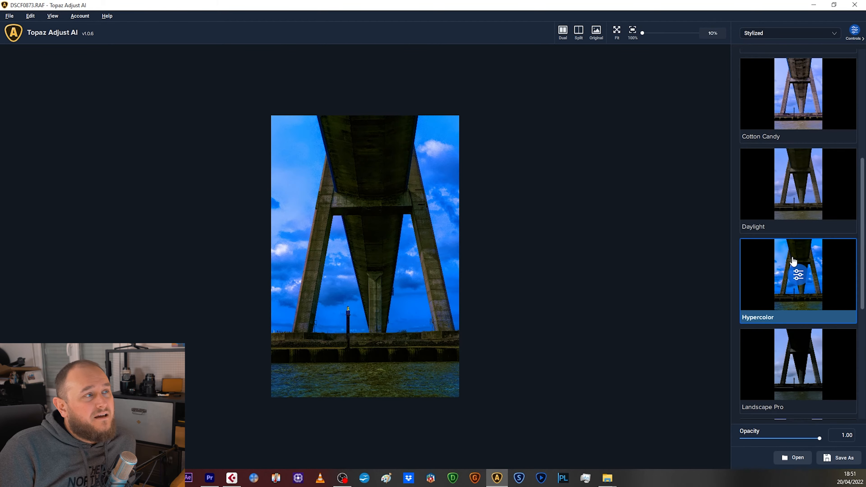
Apply the Warm Cocoa preset from the Stylized collection and open its adjustment controls
scroll(828, 330, "down", 8)
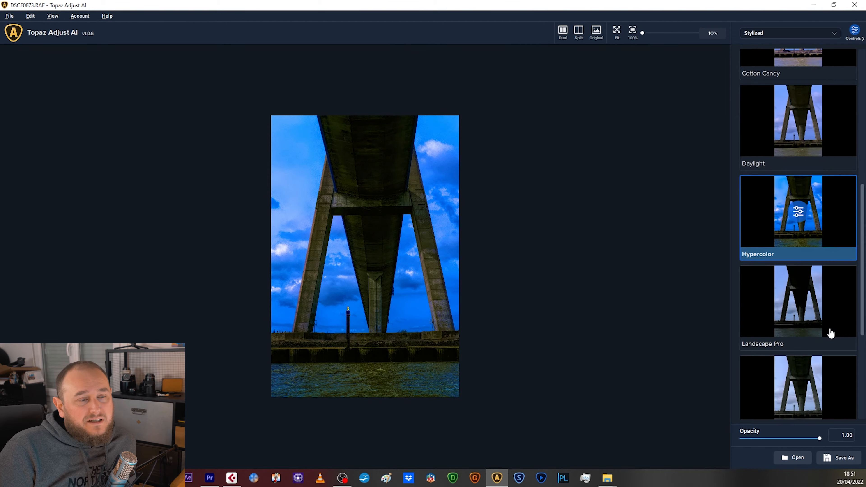
left_click(774, 377)
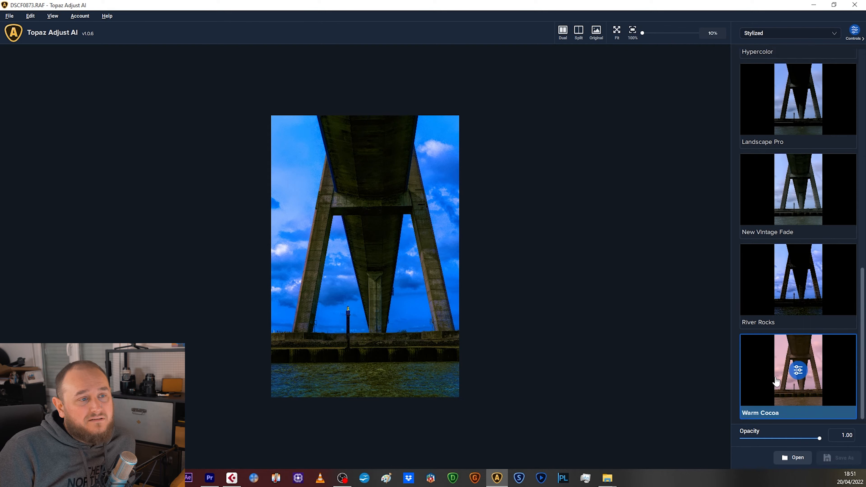
left_click(799, 370)
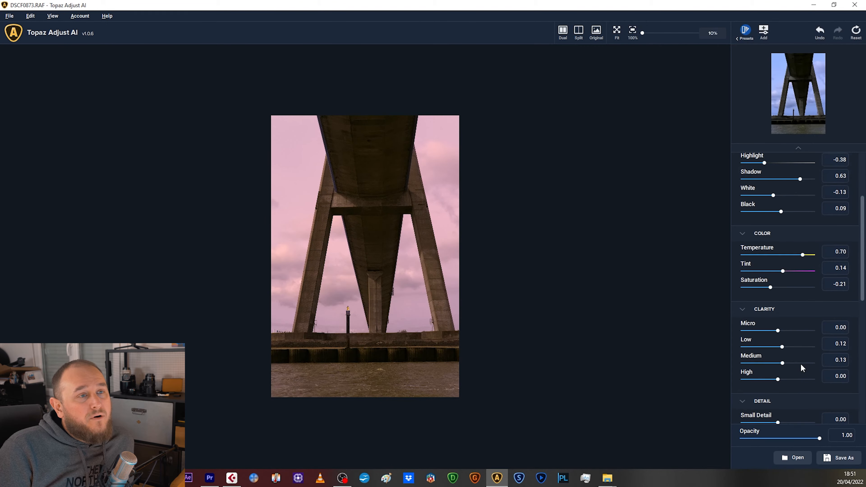
Lower the Warm Cocoa look's color temperature to 0.46
mouse_move(803, 254)
left_mouse_down()
mouse_move(779, 253)
mouse_move(795, 254)
left_mouse_up()
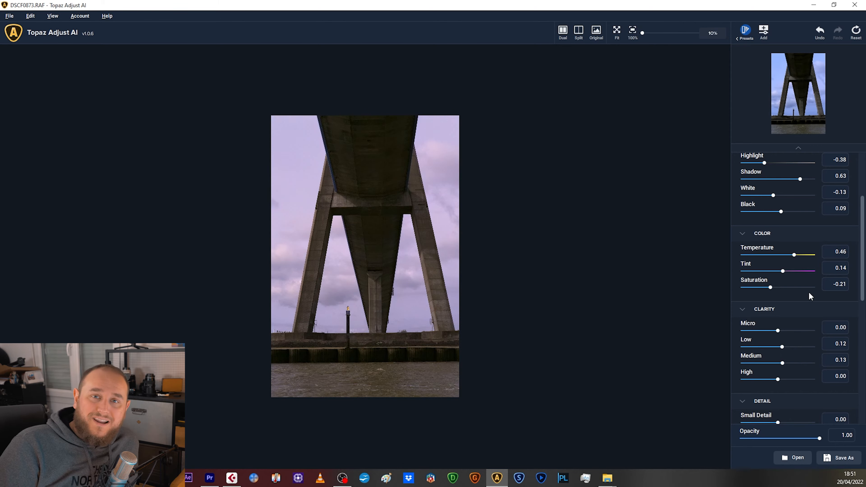
scroll(812, 340, "down", 6)
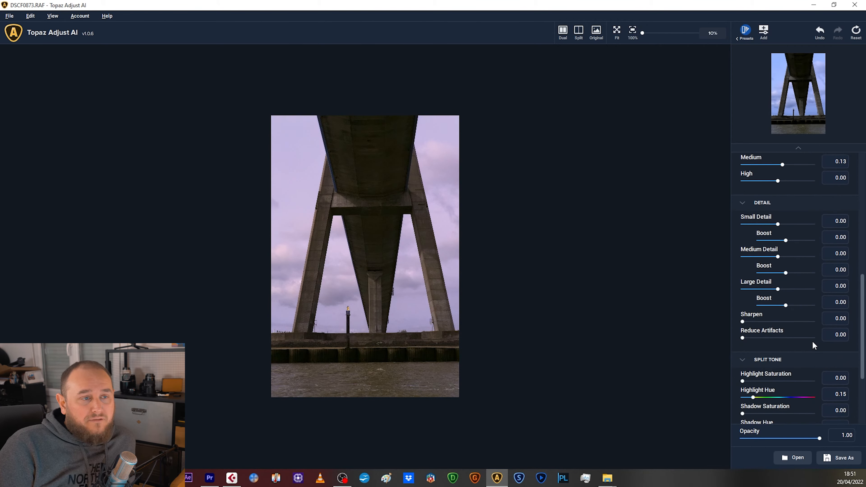
scroll(813, 344, "up", 6)
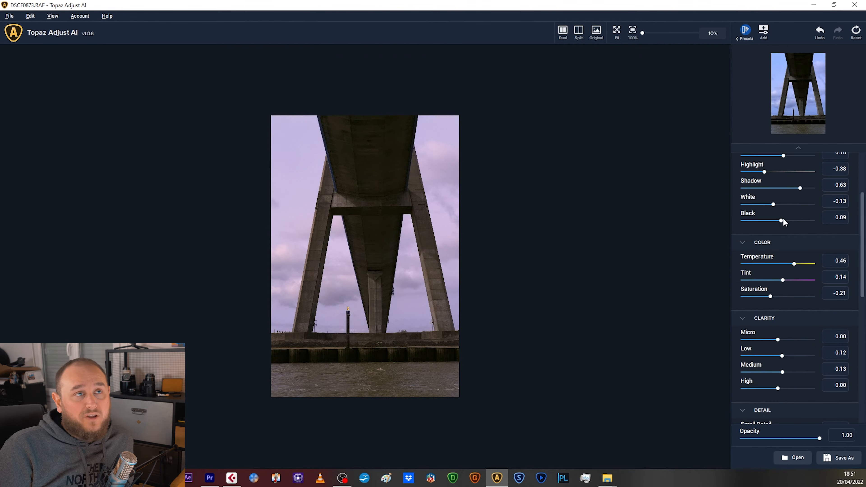
Apply the Morning Dew preset from the Soft Effects collection and open its adjustment controls
left_click(743, 37)
left_click(785, 35)
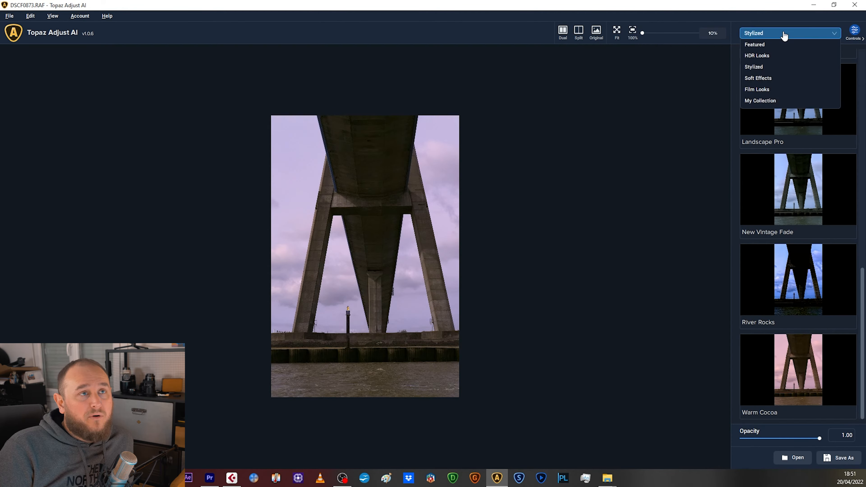
left_click(769, 78)
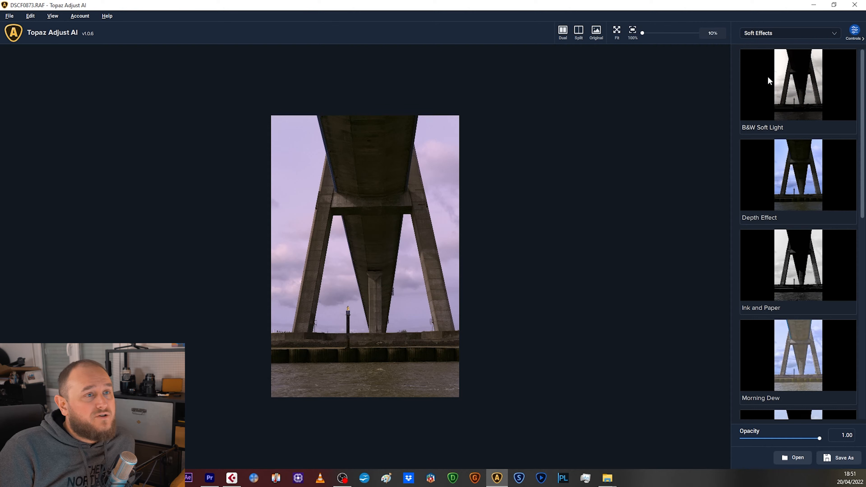
scroll(823, 255, "down", 2)
scroll(822, 252, "down", 8)
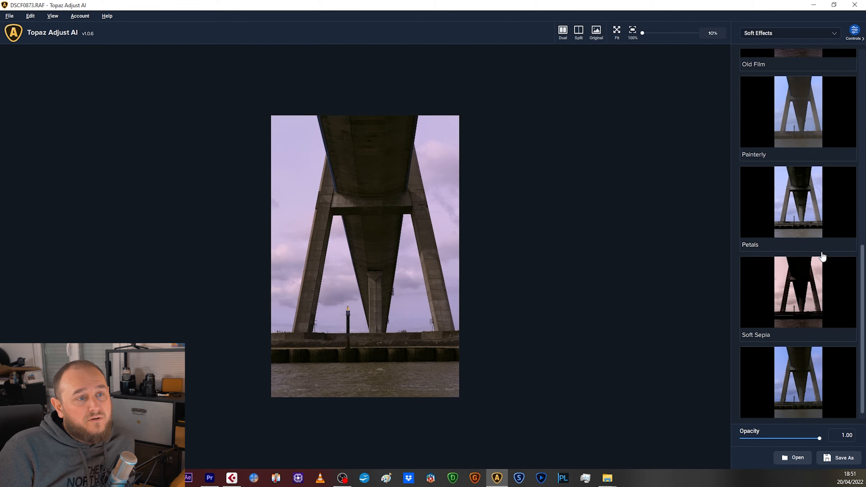
scroll(822, 252, "up", 5)
left_click(814, 134)
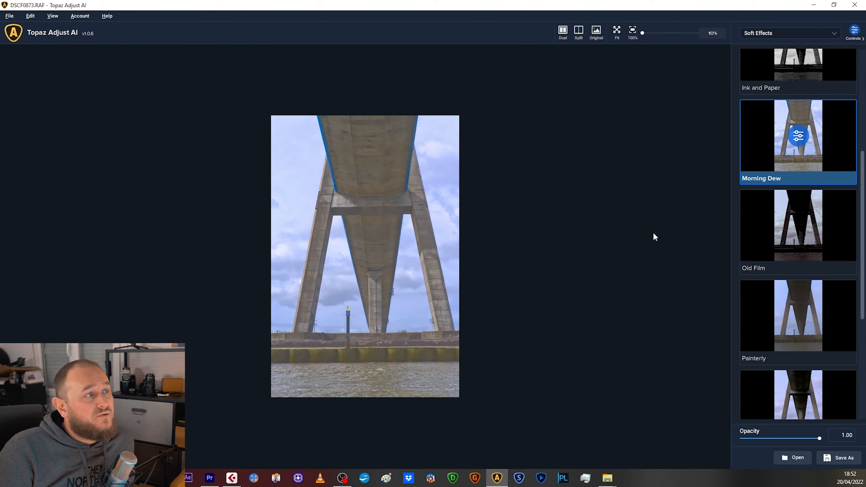
left_click(797, 136)
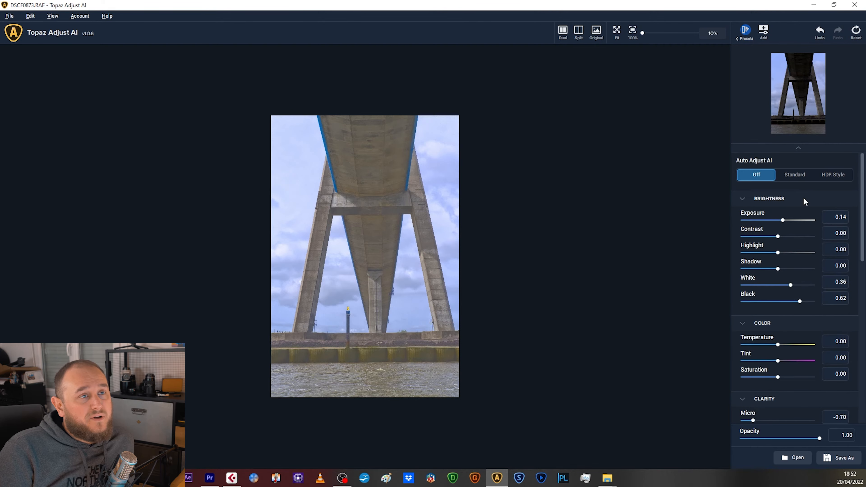
Try the Standard and HDR Style modes of Auto Adjust AI, and switch it back off
left_click(797, 177)
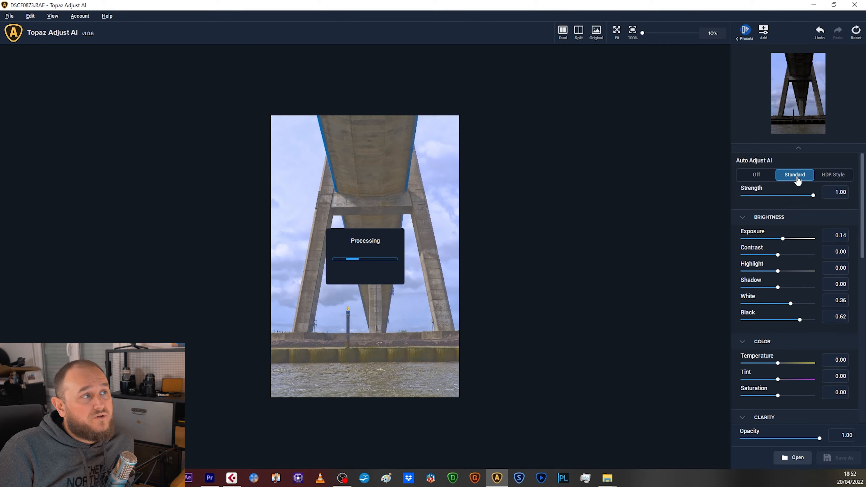
left_click(847, 177)
left_click(759, 175)
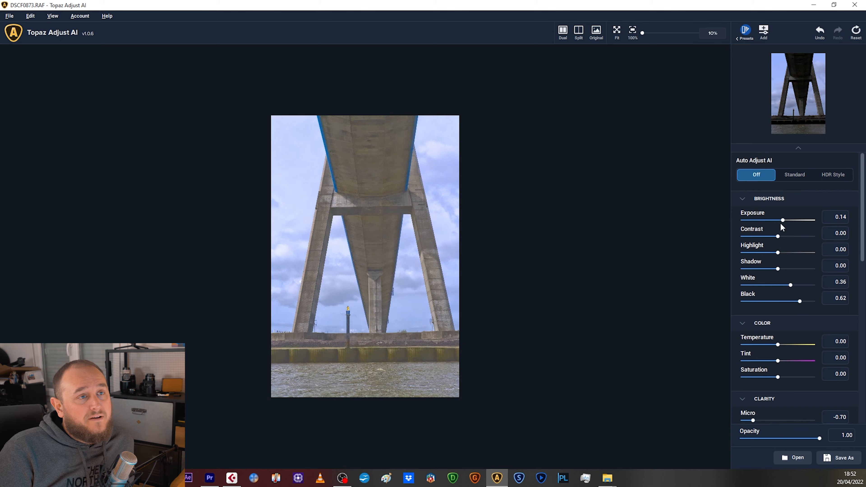
Set the brightness values to Exposure 0.10, Contrast 0.31, Highlight -0.15, Shadow 0.21, White 0.01 and Black 0.06
mouse_move(783, 220)
left_mouse_down()
mouse_move(764, 221)
mouse_move(781, 221)
mouse_move(774, 237)
mouse_move(789, 236)
left_mouse_up()
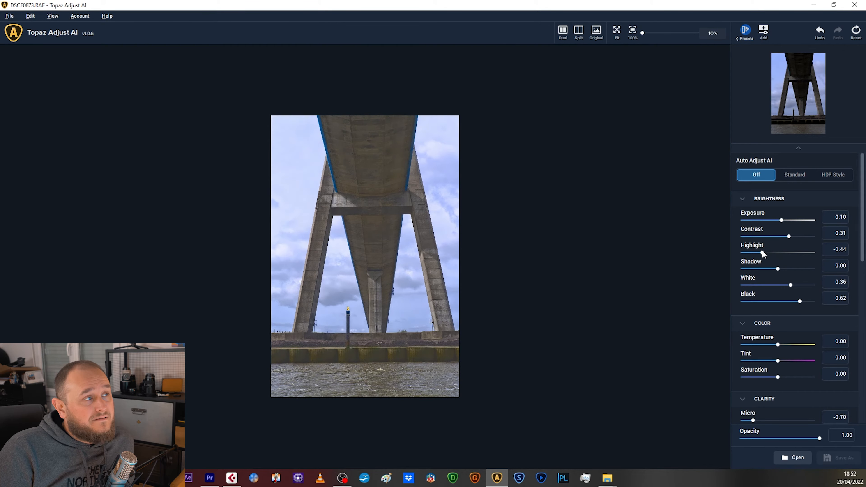
left_click_drag(763, 251, 778, 269)
left_click_drag(797, 269, 780, 301)
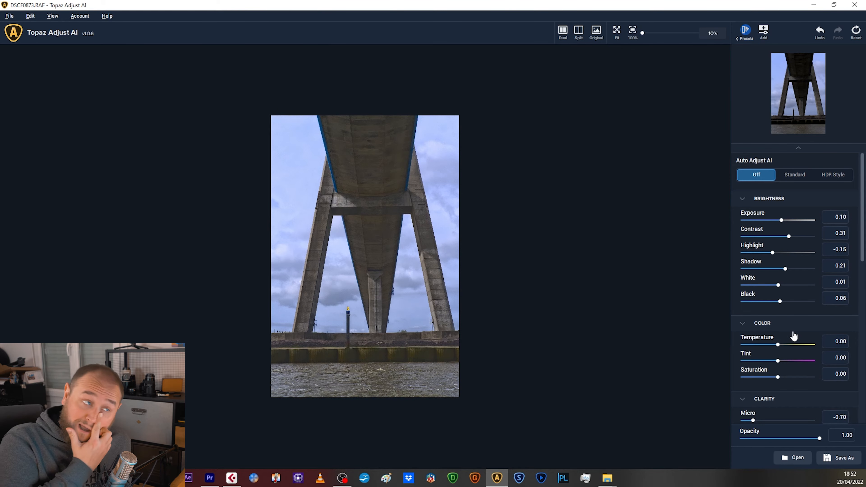
Adjust the clarity to Low -0.26 and Medium 0.39, trying both High extremes before settling on -0.25
scroll(797, 331, "down", 1)
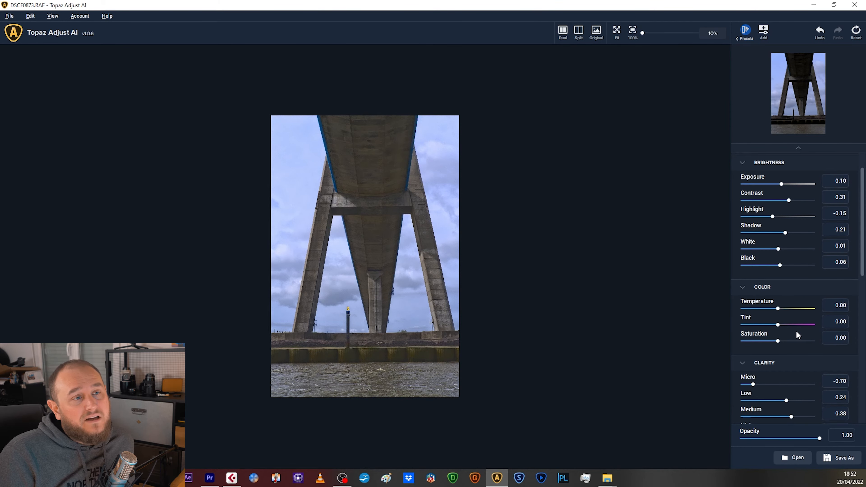
scroll(797, 331, "down", 3)
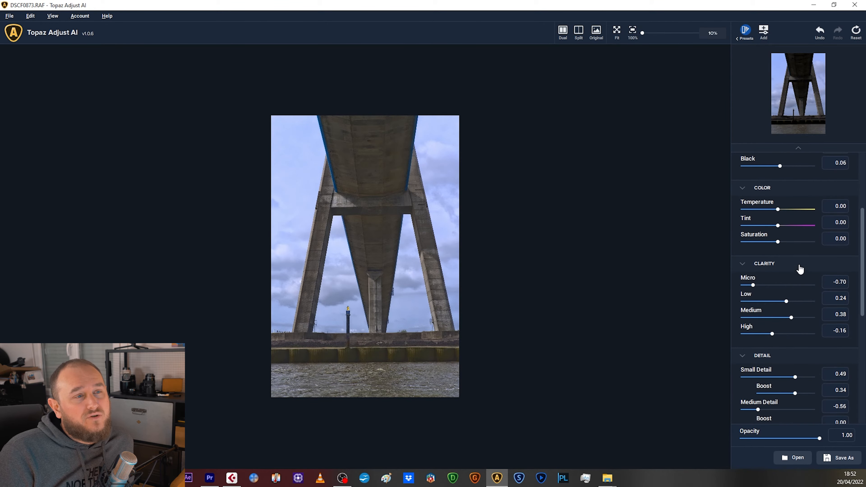
scroll(801, 270, "down", 1)
left_click_drag(787, 266, 835, 297)
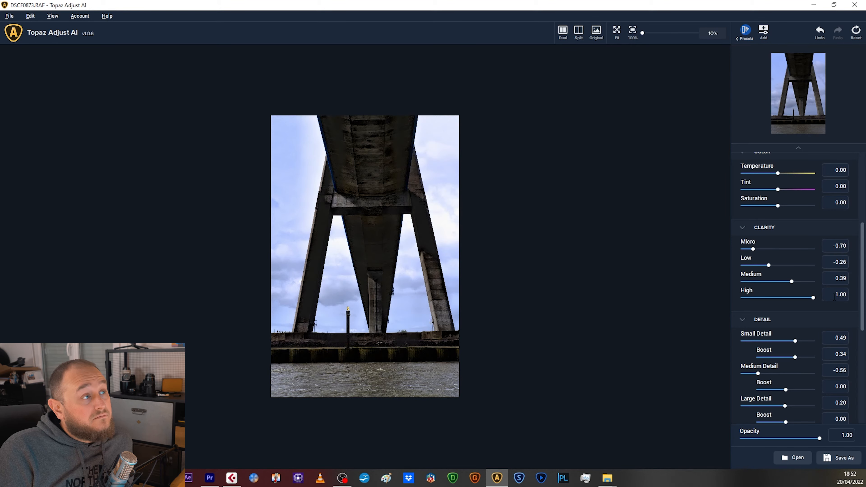
left_click_drag(823, 297, 733, 299)
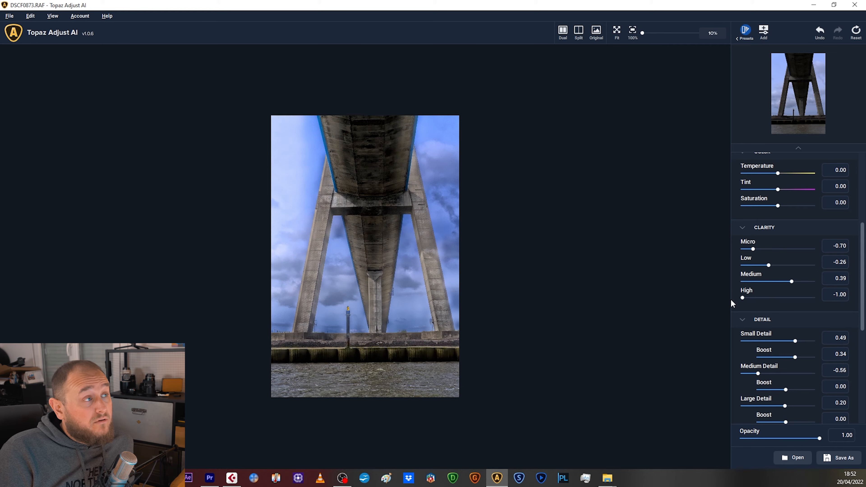
left_click_drag(743, 298, 770, 295)
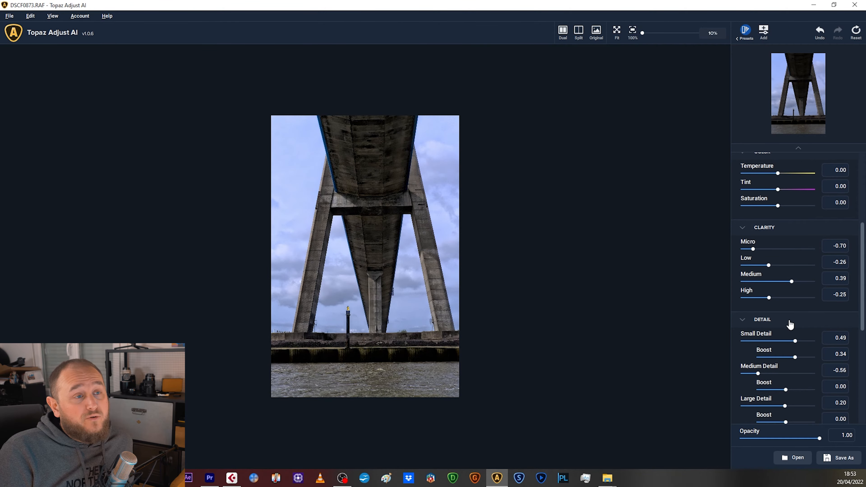
Set Small Detail to 0.16, Medium Detail to -0.03, Large Detail to 0.07 and Reduce Artifacts to 0.13
scroll(794, 314, "down", 2)
left_click_drag(791, 286, 736, 287)
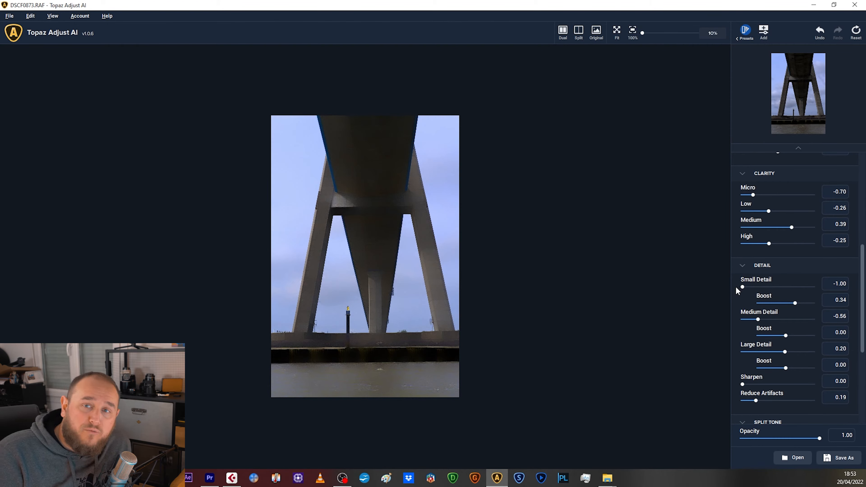
left_click_drag(736, 288, 775, 289)
left_click_drag(758, 318, 777, 316)
left_click_drag(784, 349, 753, 337)
scroll(790, 337, "down", 2)
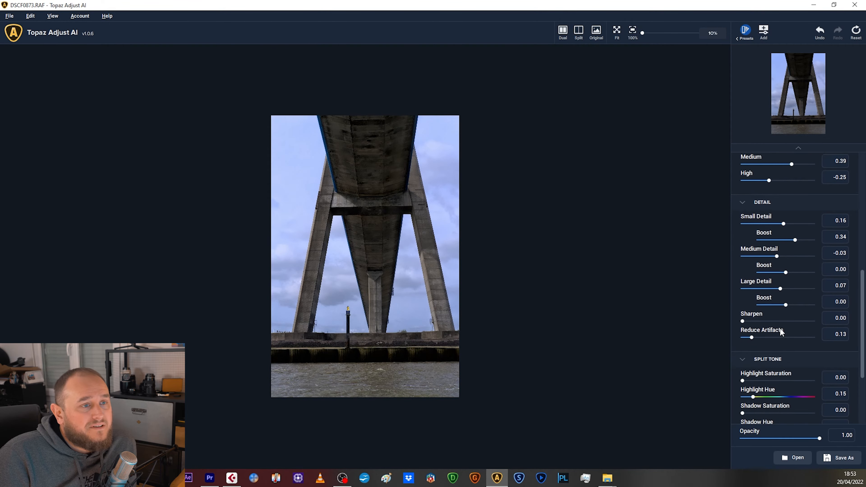
scroll(780, 327, "down", 3)
scroll(781, 328, "down", 2)
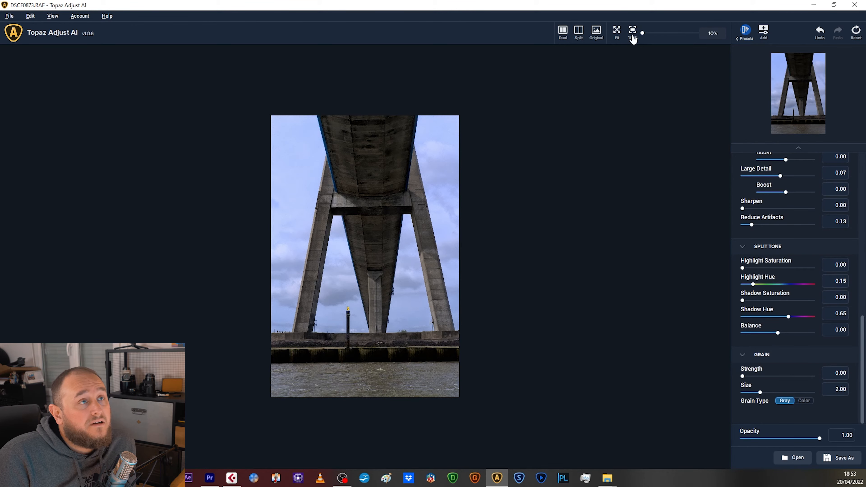
Examine the edited bridge up close and open the dialog for saving the settings as a preset, cancelling it without saving
mouse_move(643, 32)
left_mouse_down()
mouse_move(653, 32)
mouse_move(644, 33)
left_mouse_up()
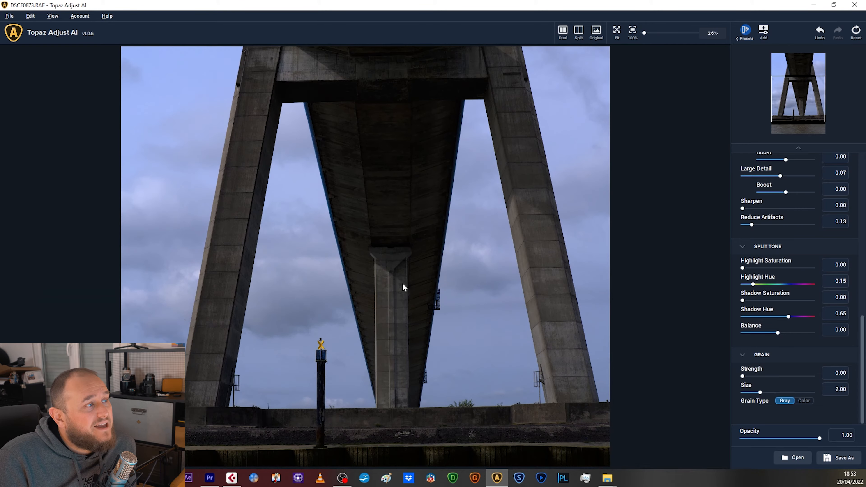
left_click_drag(403, 284, 388, 302)
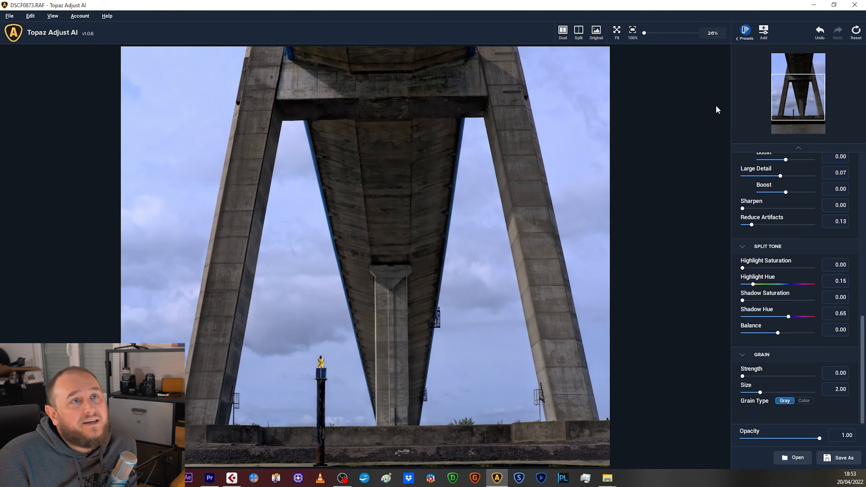
left_click(763, 34)
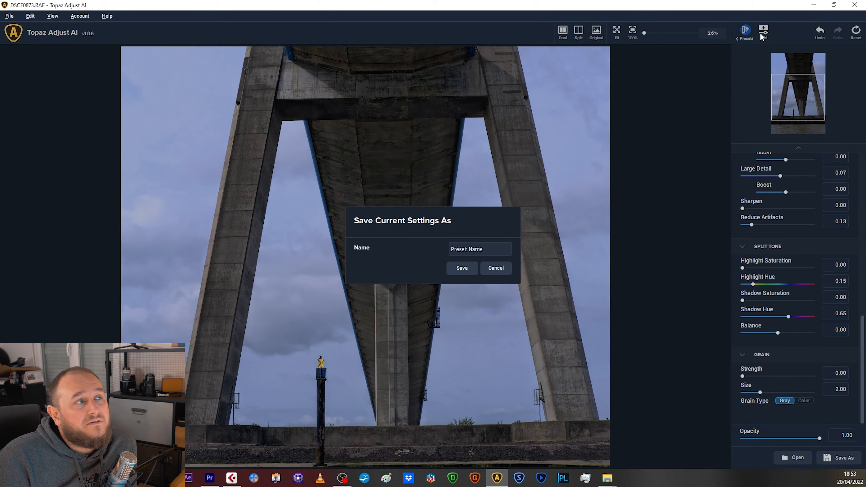
left_click(493, 272)
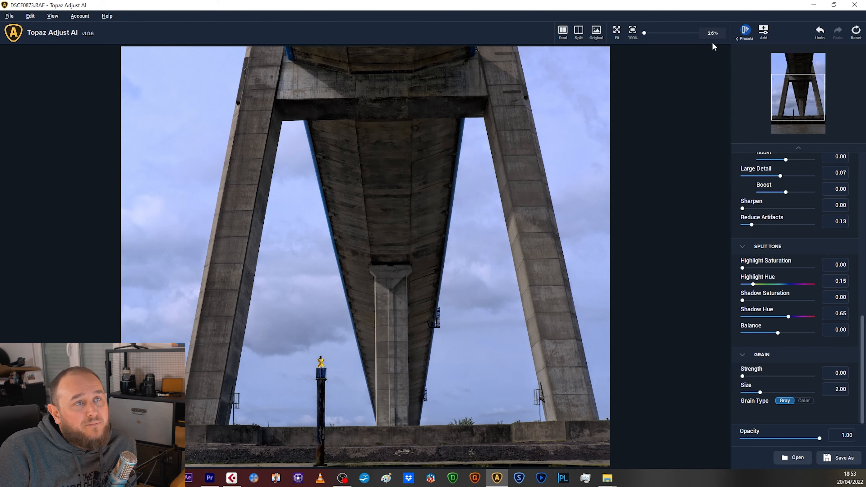
Inspect the bridge photo, compare it with the original in split view, and lower the effect's opacity to 0.70
scroll(388, 255, "down", 3)
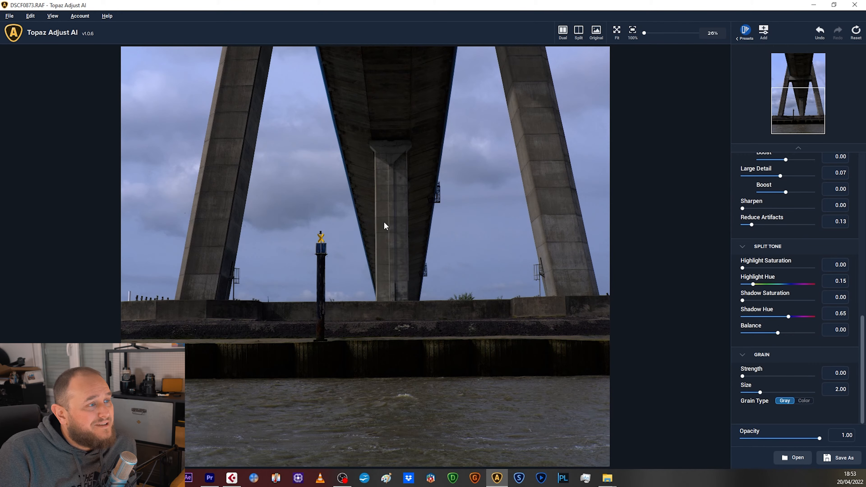
scroll(429, 356, "up", 5)
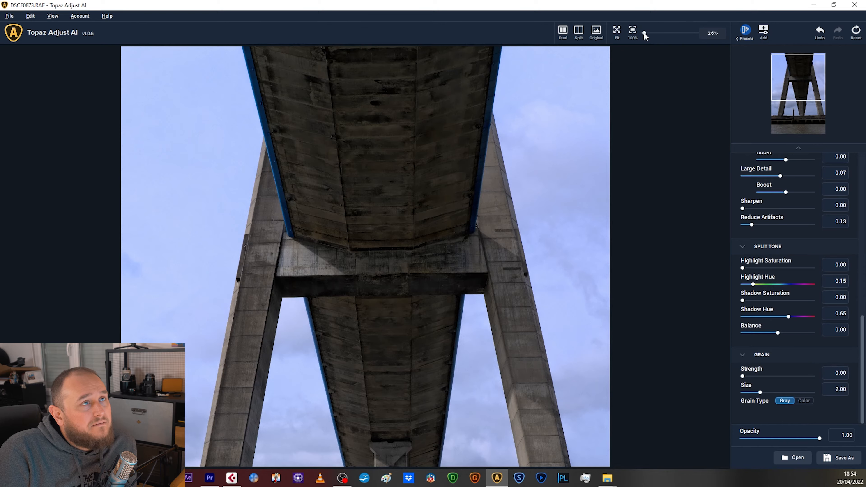
left_click(644, 33)
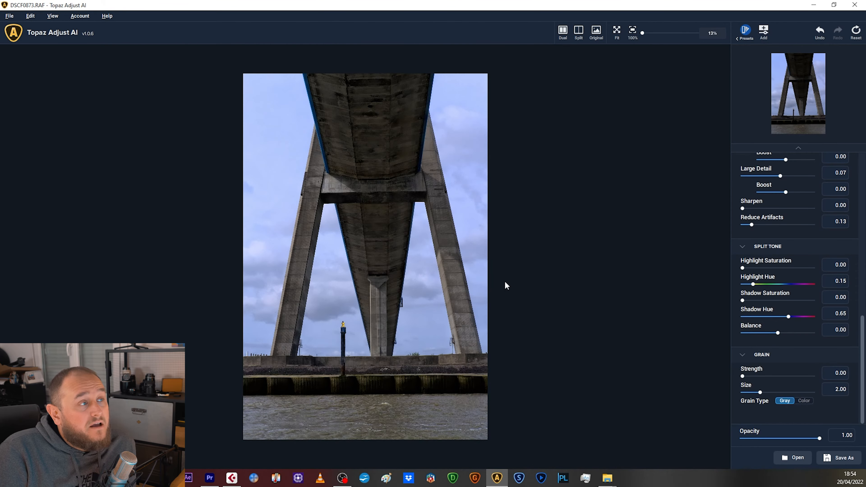
left_click(579, 33)
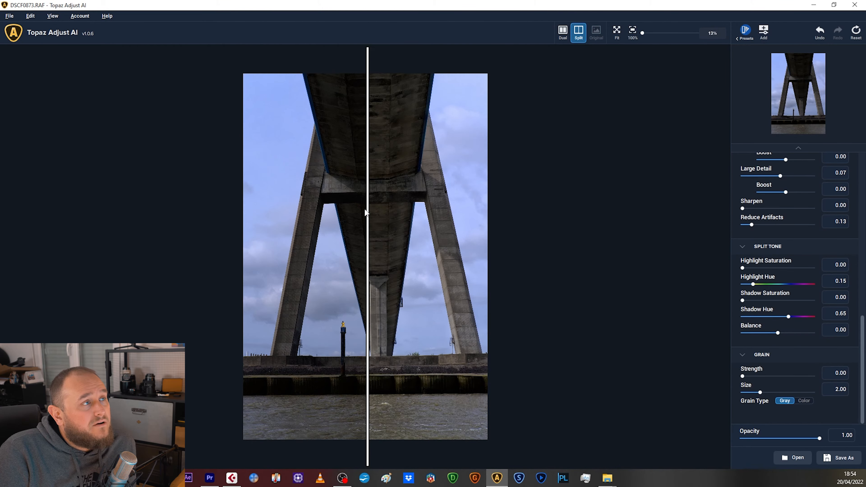
left_click_drag(367, 209, 188, 215)
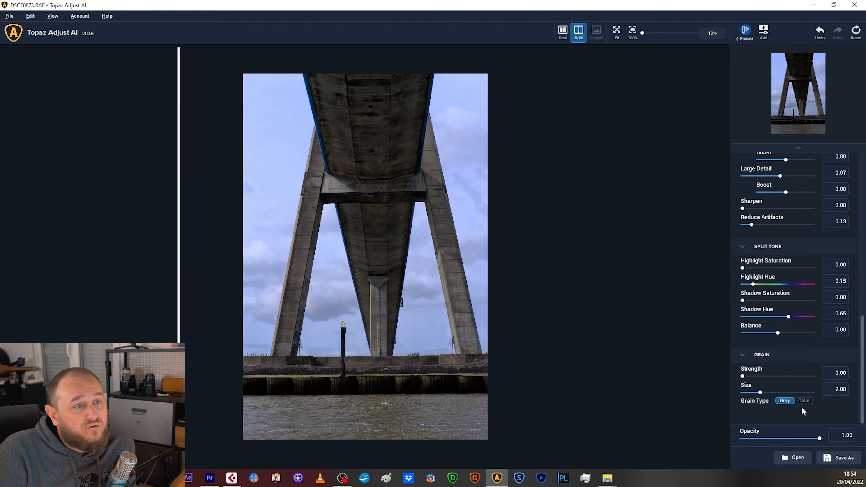
left_click_drag(819, 440, 797, 440)
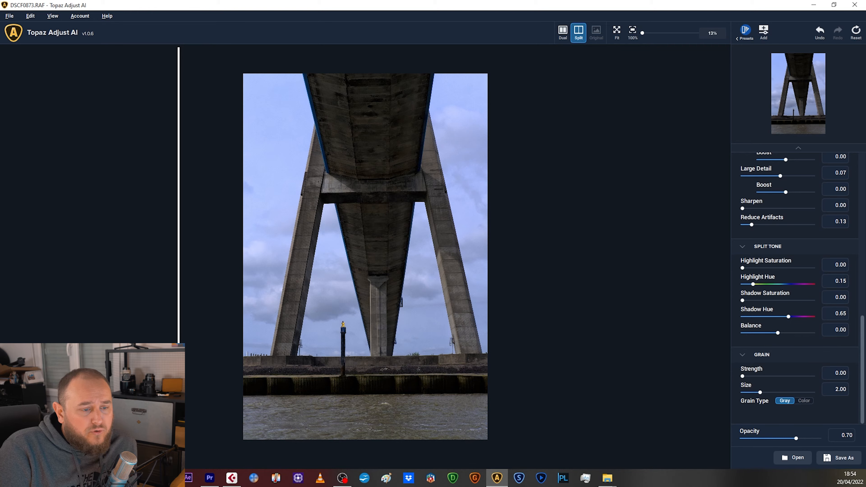
Open DSCF0880.RAF without saving the changes to the current photo, and move the split divider off the new image
left_click_drag(0, 157, 539, 245)
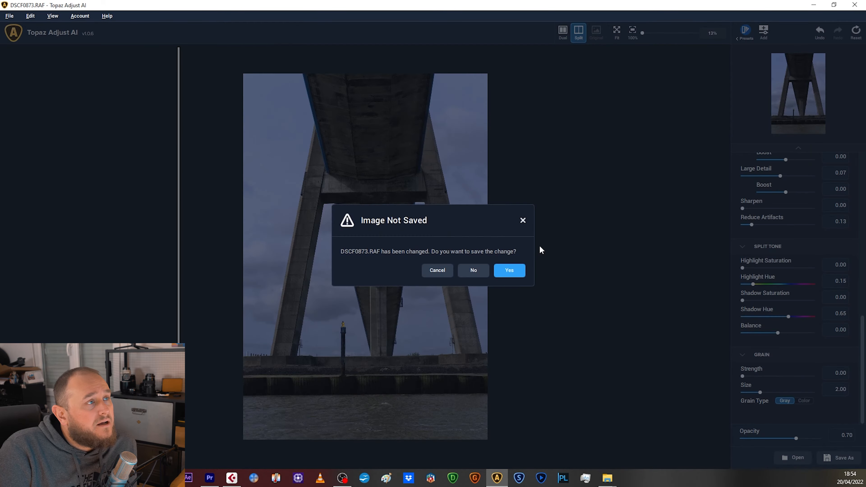
left_click(464, 271)
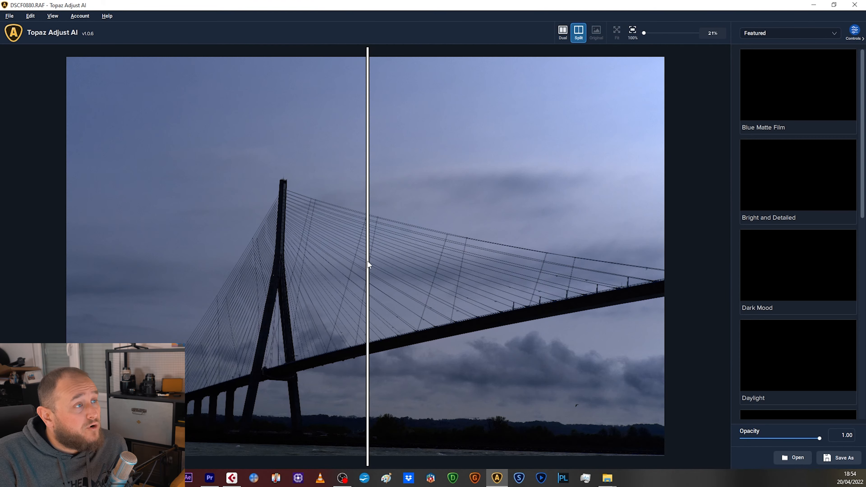
left_click_drag(368, 266, 48, 302)
mouse_move(864, 137)
left_mouse_down()
mouse_move(864, 345)
mouse_move(865, 136)
left_mouse_up()
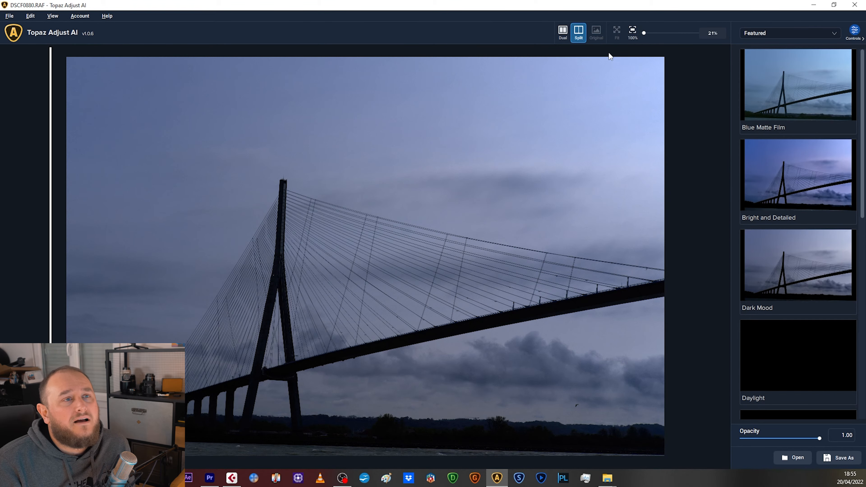
Browse the Featured collection and apply the Bright and Detailed preset to the cable-stayed bridge photo
scroll(857, 67, "down", 5)
scroll(857, 66, "up", 5)
left_click(785, 34)
left_click(784, 34)
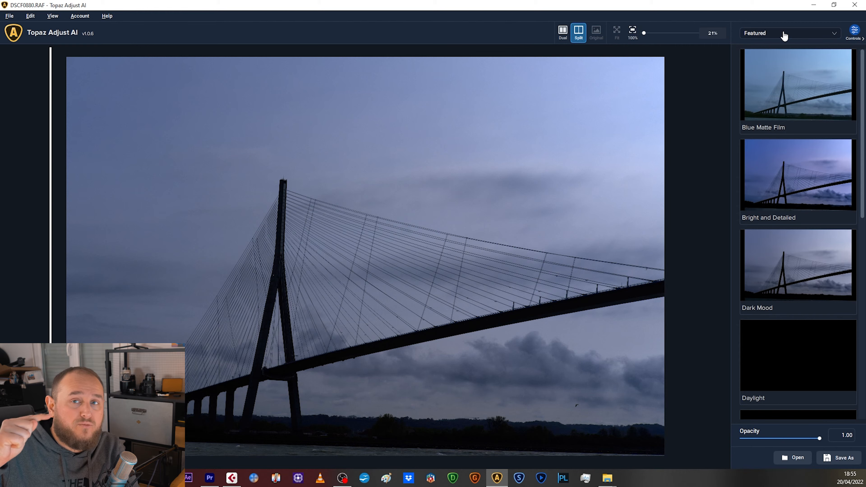
left_click(820, 172)
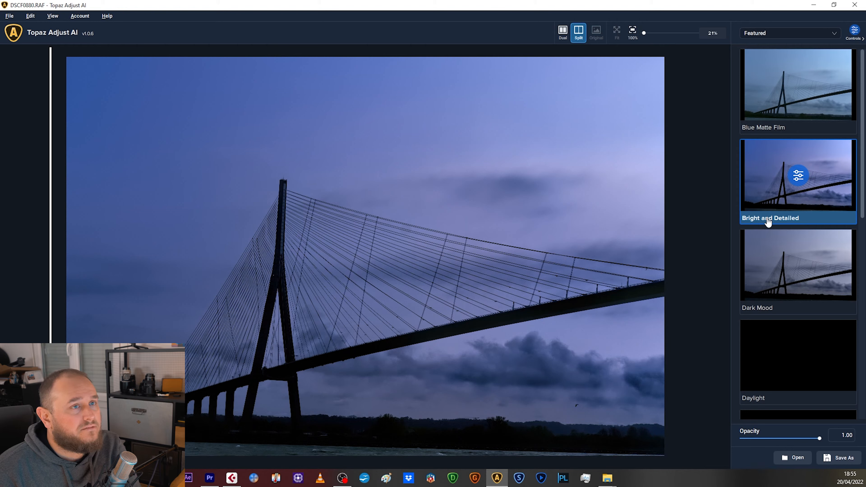
Adjust the Bright and Detailed preset's brightness: Shadow 1.00, Black 0.78, Highlight 0.54, White 0.76 and Exposure -0.01
left_click(800, 177)
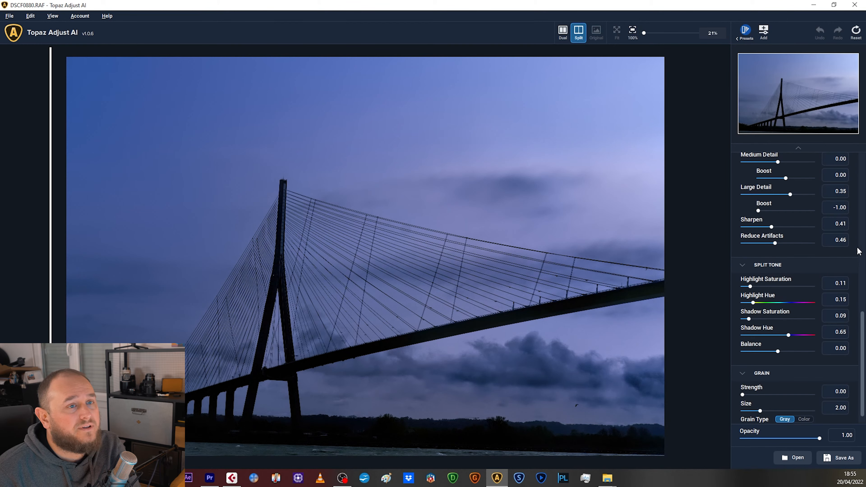
scroll(798, 273, "up", 10)
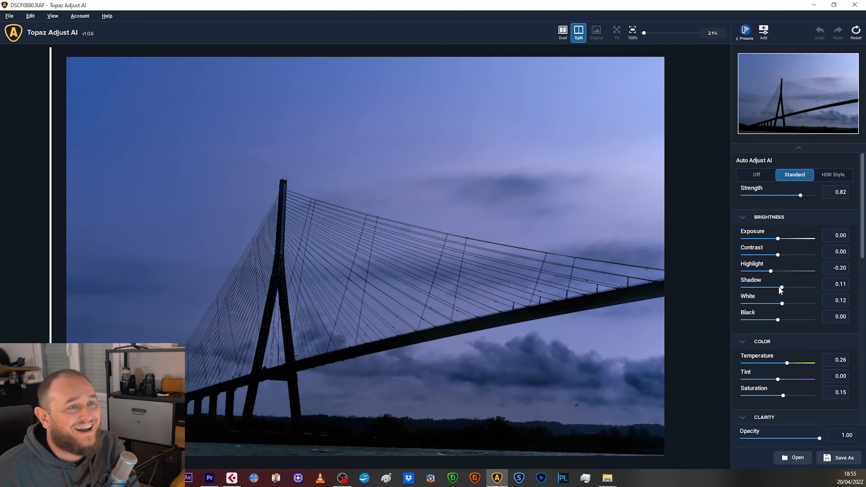
left_click_drag(782, 288, 814, 287)
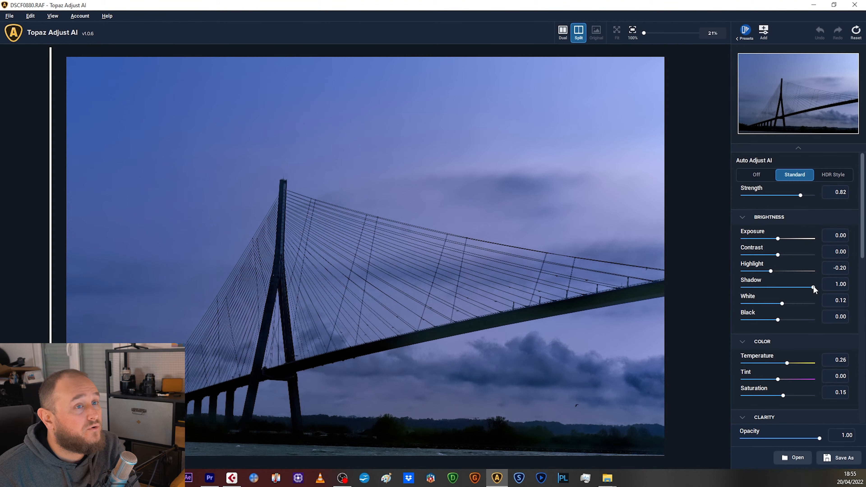
left_click_drag(779, 319, 809, 320)
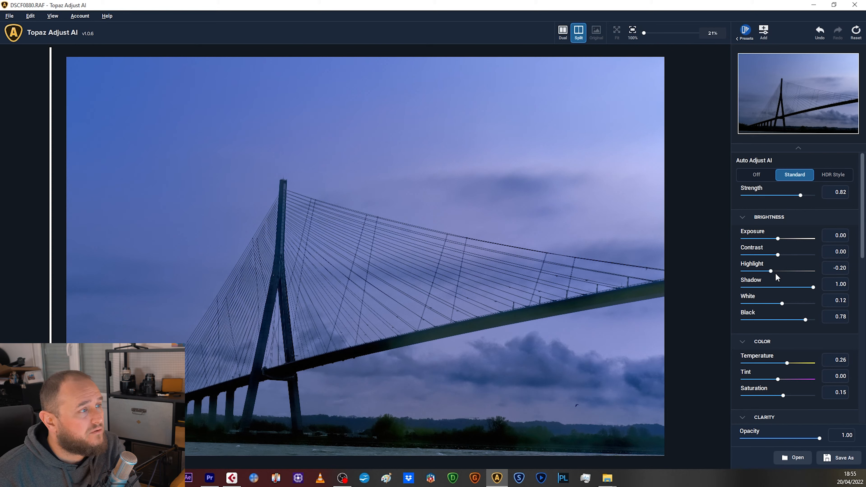
left_click_drag(771, 272, 798, 272)
left_click_drag(783, 302, 805, 304)
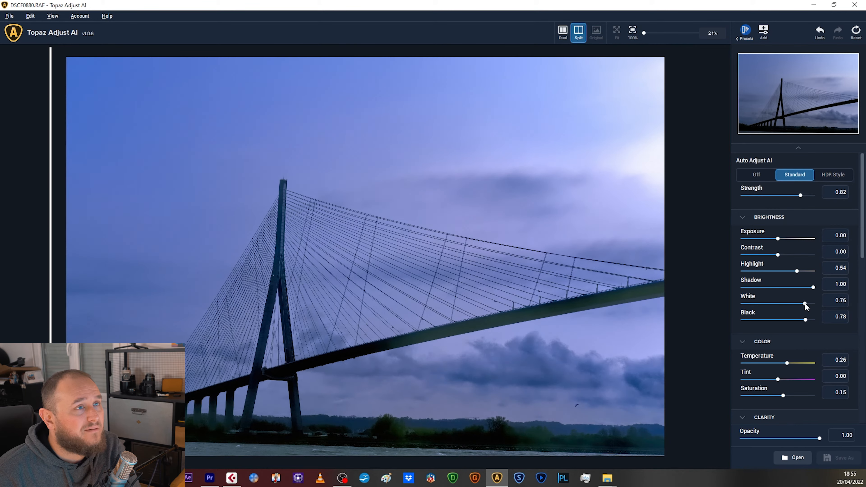
left_click_drag(778, 237, 777, 237)
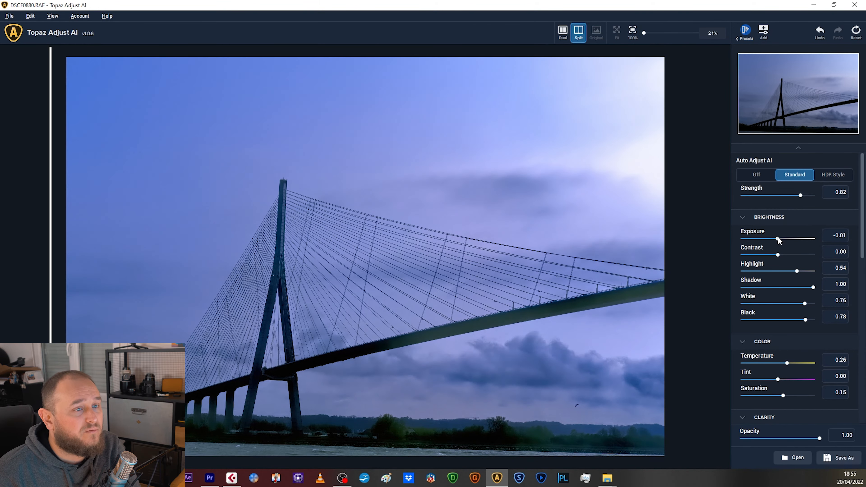
Try Auto Adjust AI in HDR Style at reduced strength, switch it off, and lower the effect's opacity
left_click(834, 175)
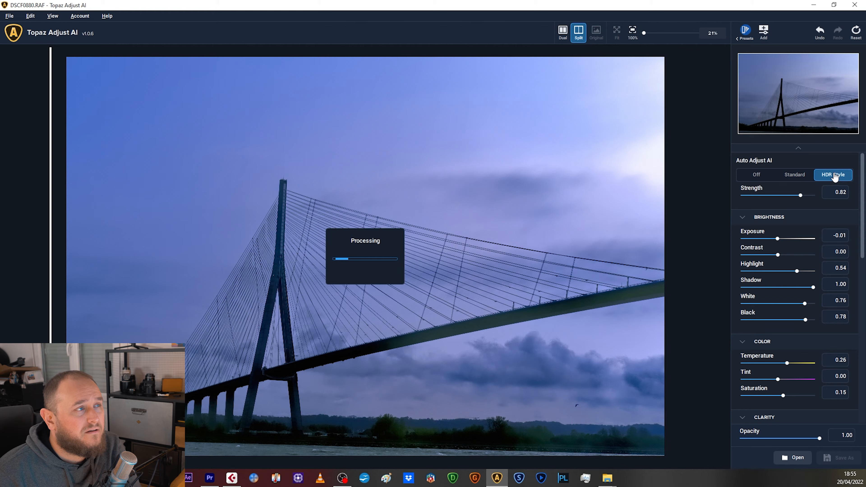
left_click_drag(800, 195, 785, 193)
left_click(763, 176)
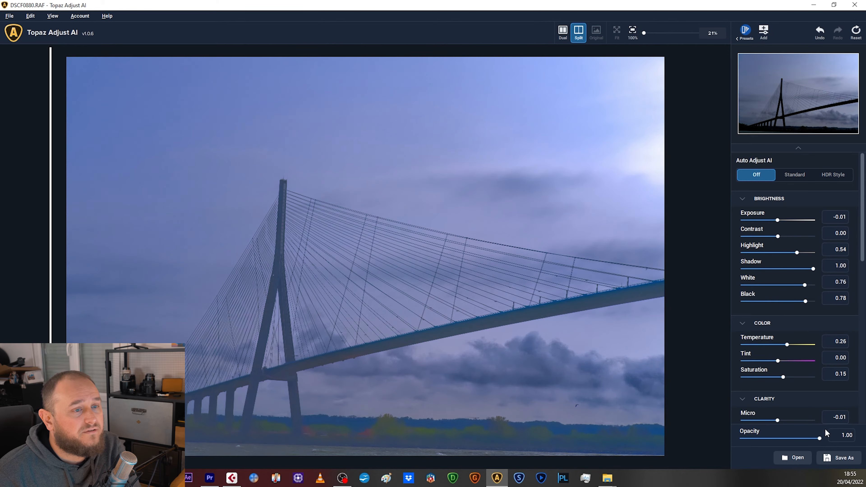
left_click_drag(819, 438, 788, 439)
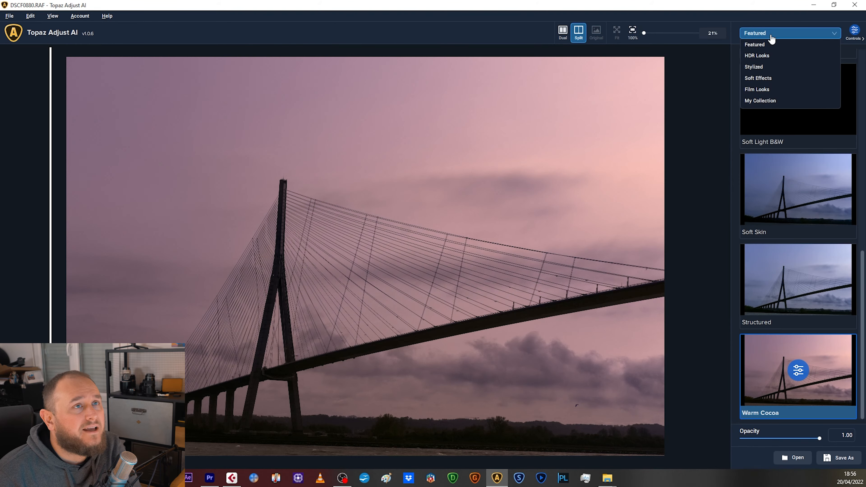
Switch to the HDR Looks preset collection and apply the Light Grunge preset to the bridge photo
left_click(770, 43)
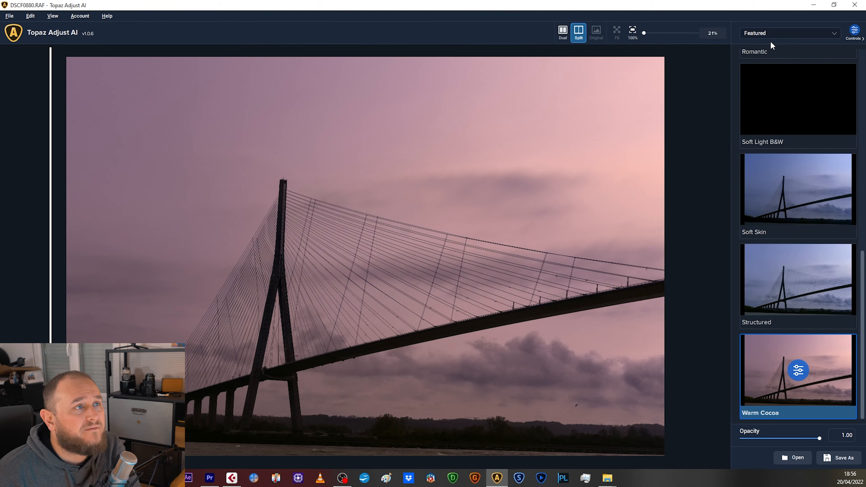
left_click(770, 36)
left_click(769, 55)
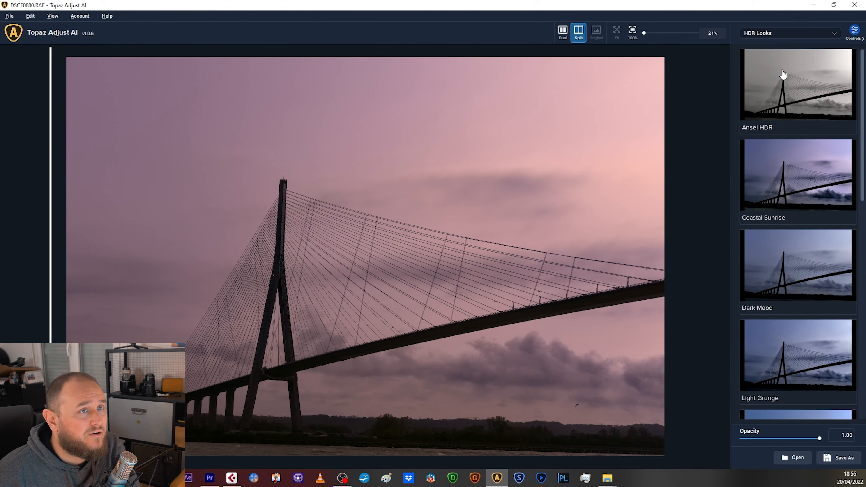
scroll(825, 177, "down", 1)
scroll(825, 176, "down", 2)
left_click(826, 296)
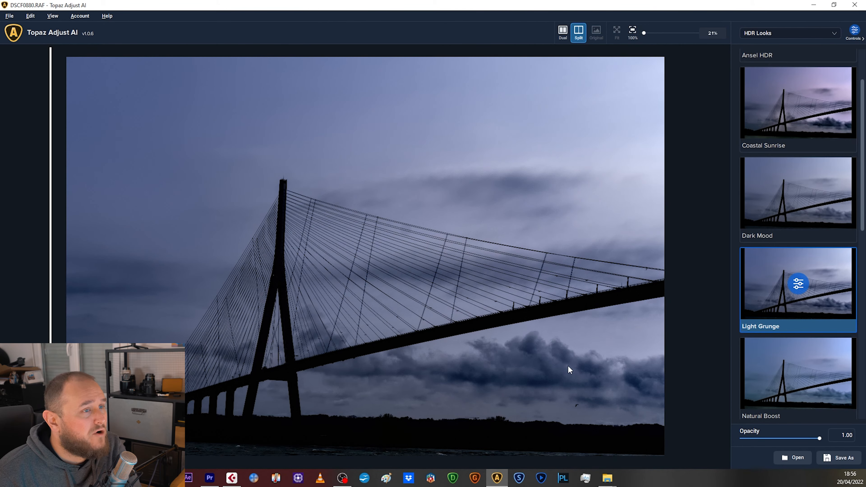
Apply the Seafoam preset to the bridge photo and inspect the result from closer and farther away
scroll(799, 321, "down", 3)
left_click(798, 326)
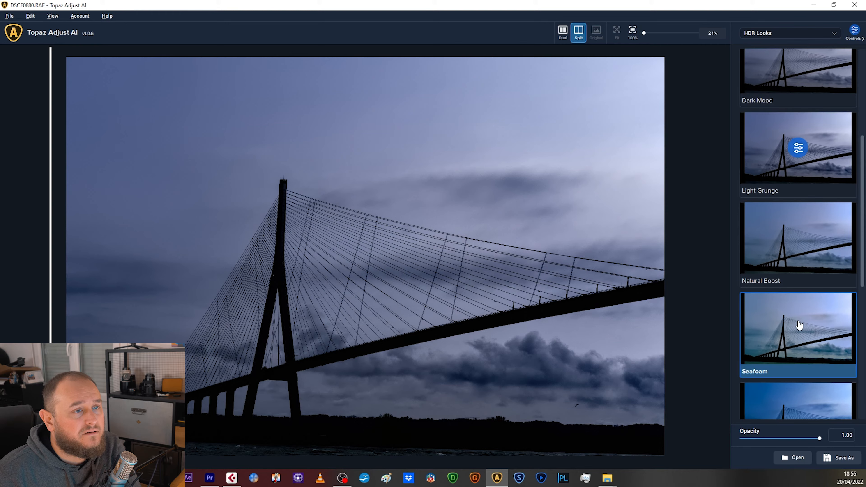
scroll(431, 370, "down", 3)
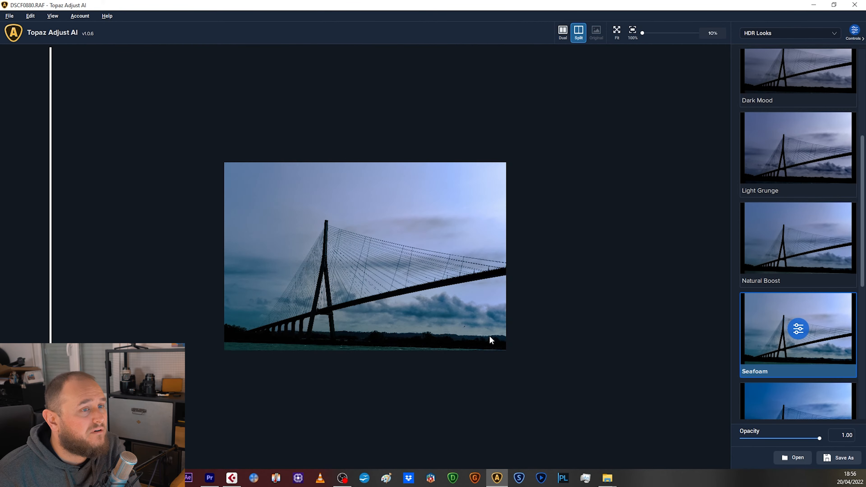
scroll(400, 305, "up", 3)
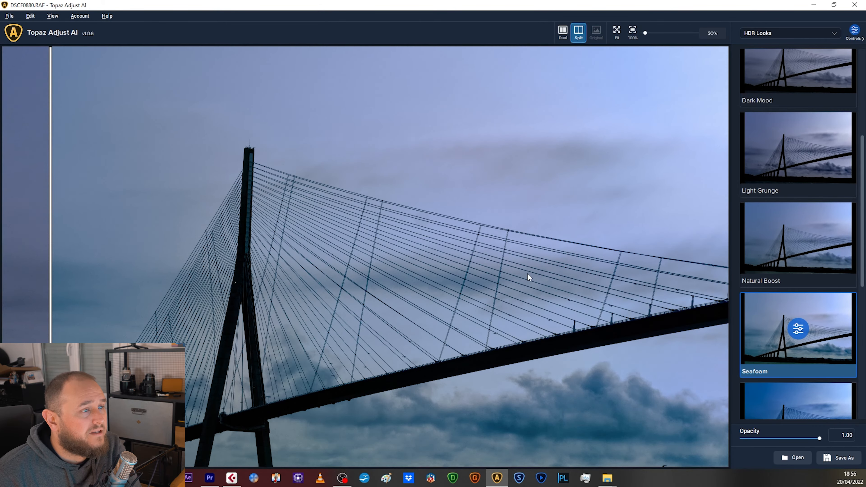
scroll(597, 324, "down", 3)
scroll(831, 381, "down", 1)
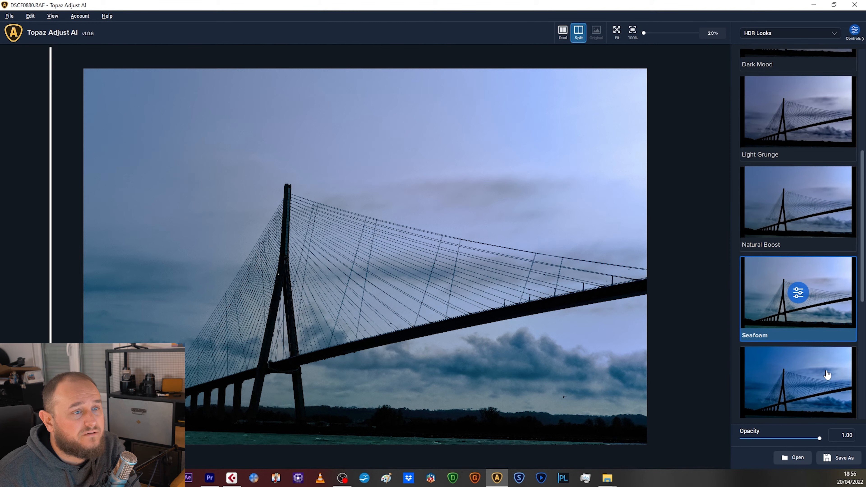
Apply the Sky and Water Boost preset and set its Micro clarity to -0.11
left_click(827, 375)
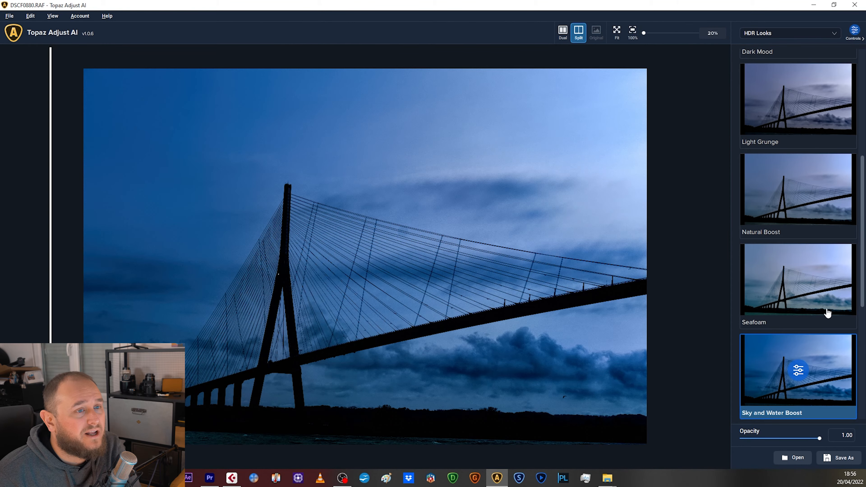
left_click(799, 370)
scroll(857, 307, "down", 4)
scroll(822, 369, "down", 2)
left_click_drag(793, 249, 775, 250)
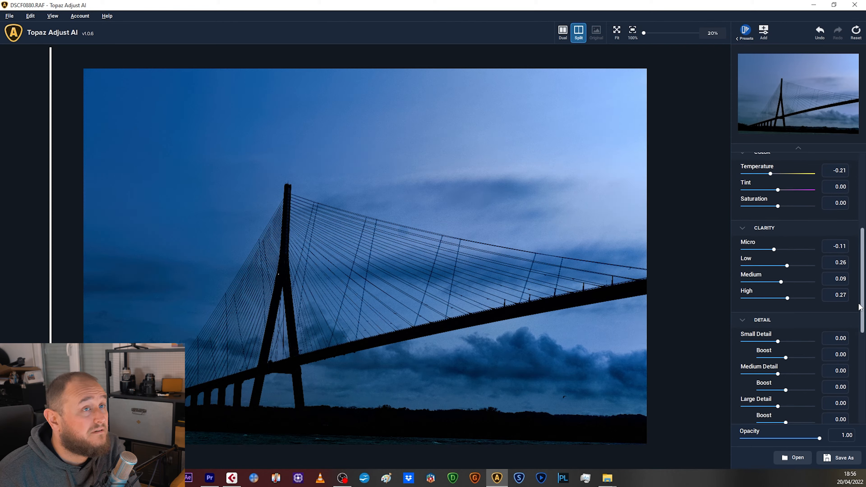
Move the split divider to the far edge beside the photo and apply the Vivid Night preset from HDR Looks
left_click_drag(50, 219, 3, 294)
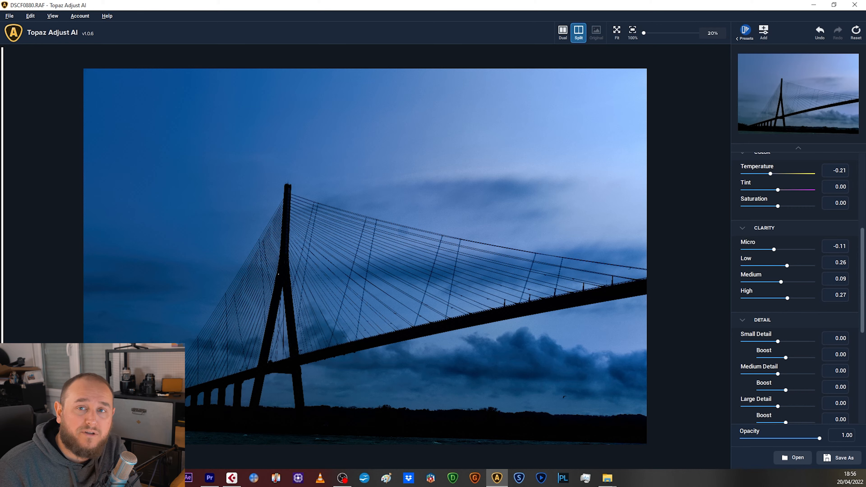
left_click(746, 31)
scroll(786, 370, "down", 4)
scroll(787, 370, "down", 3)
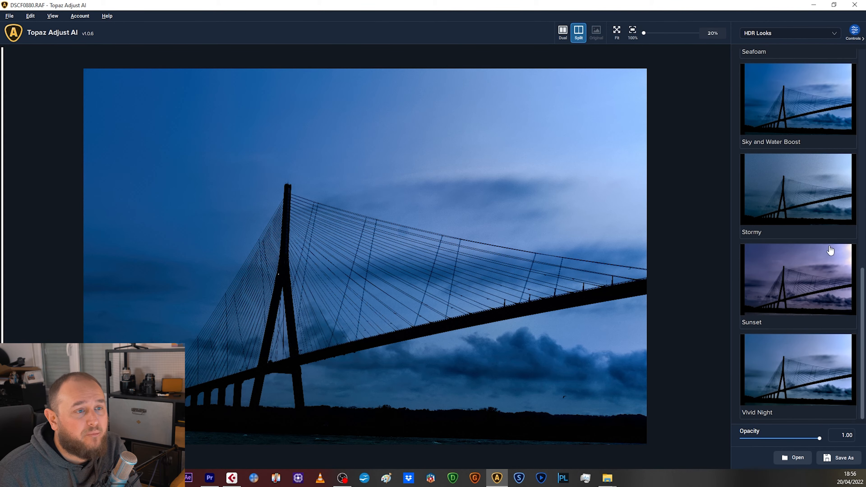
left_click(805, 374)
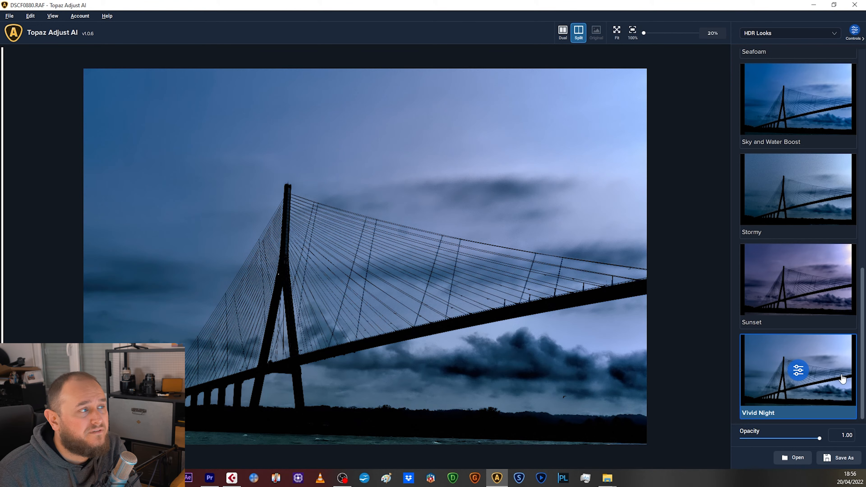
Browse the presets in the Stylized collection
left_click(761, 34)
left_click(768, 71)
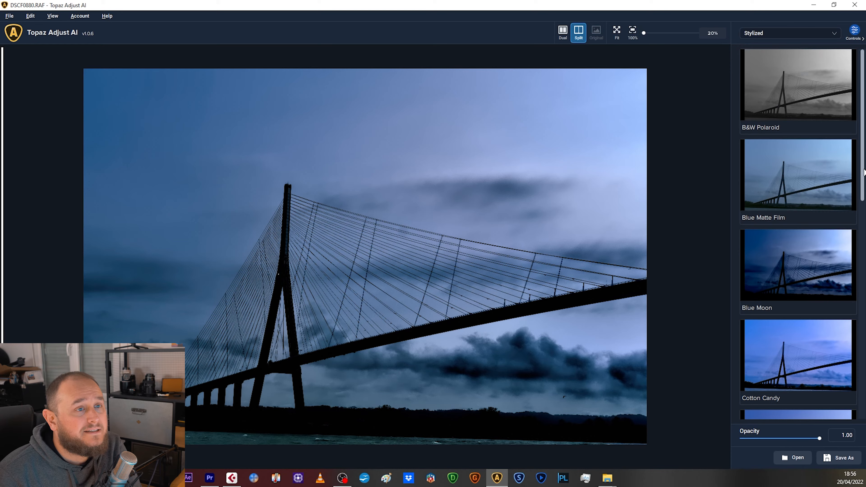
scroll(865, 173, "down", 10)
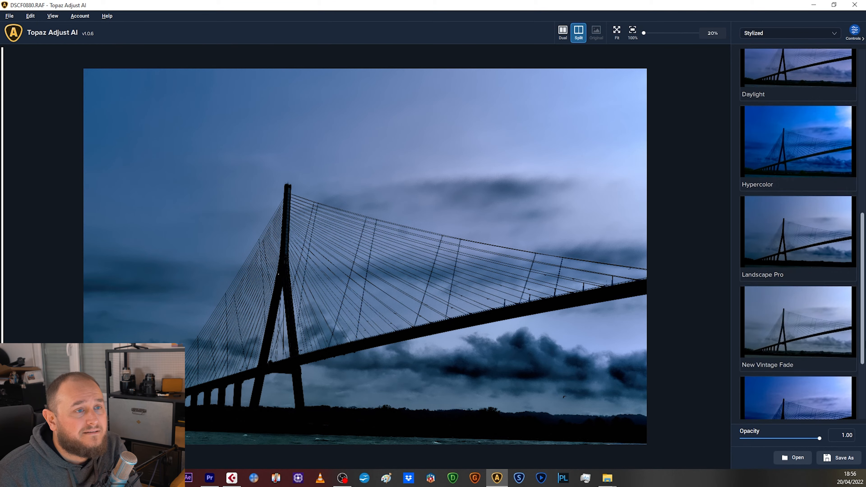
scroll(798, 234, "down", 4)
scroll(798, 234, "up", 14)
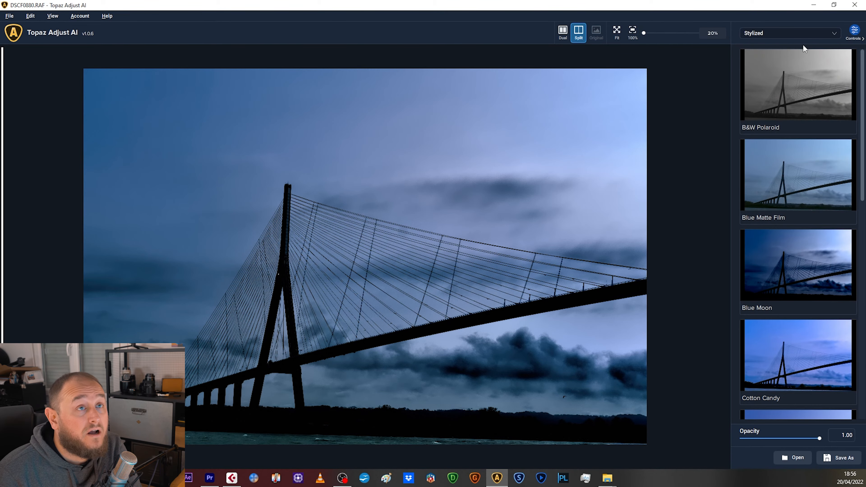
Try the Morning Dew and Soft Sepia presets from the Soft Effects collection on the bridge photo
left_click(813, 34)
left_click(779, 78)
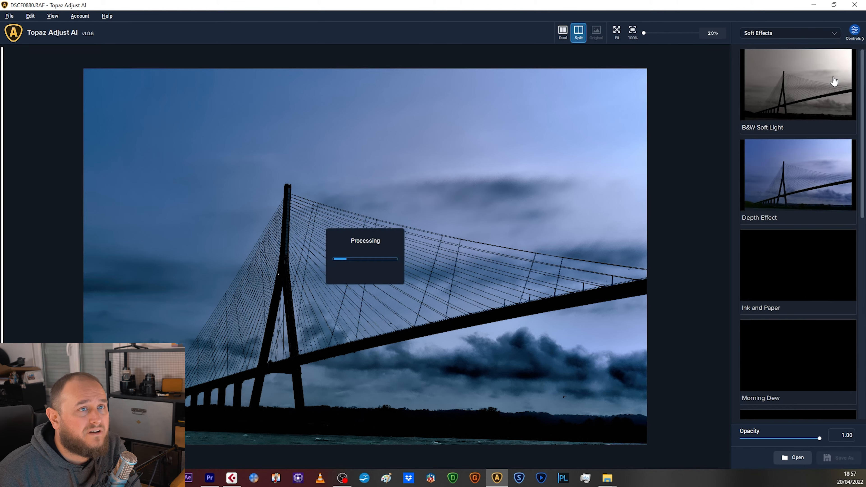
scroll(807, 217, "down", 2)
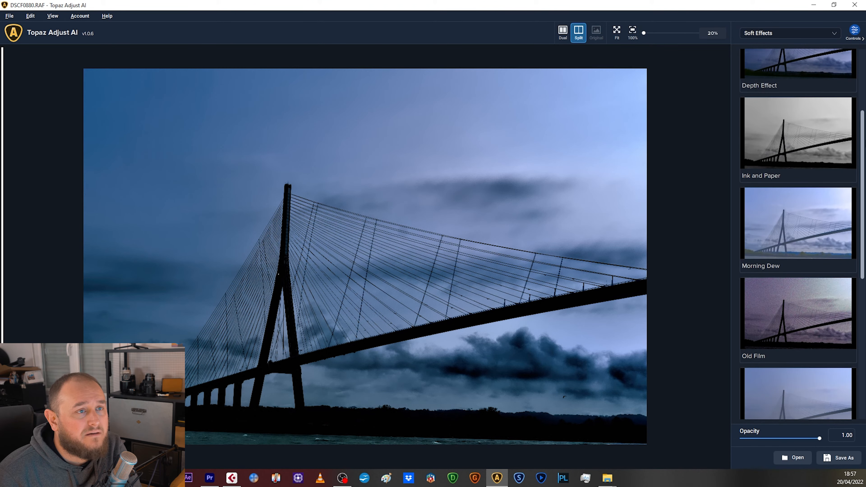
left_click(807, 217)
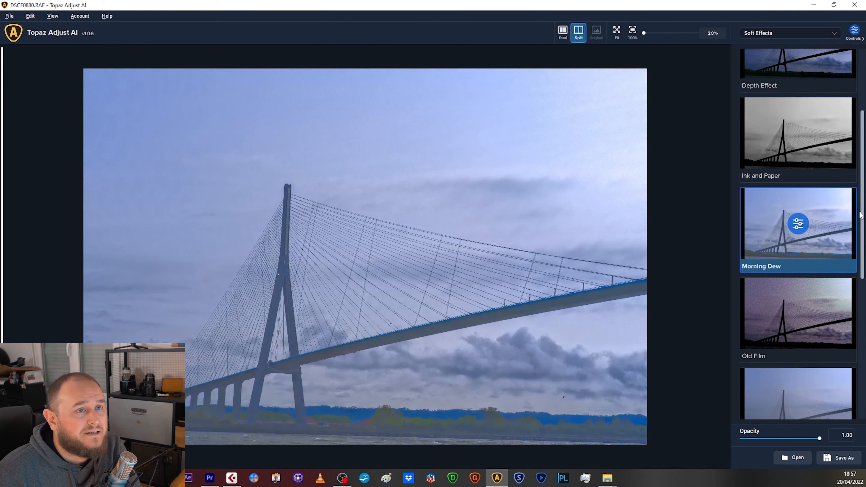
scroll(865, 219, "down", 3)
left_click(810, 254)
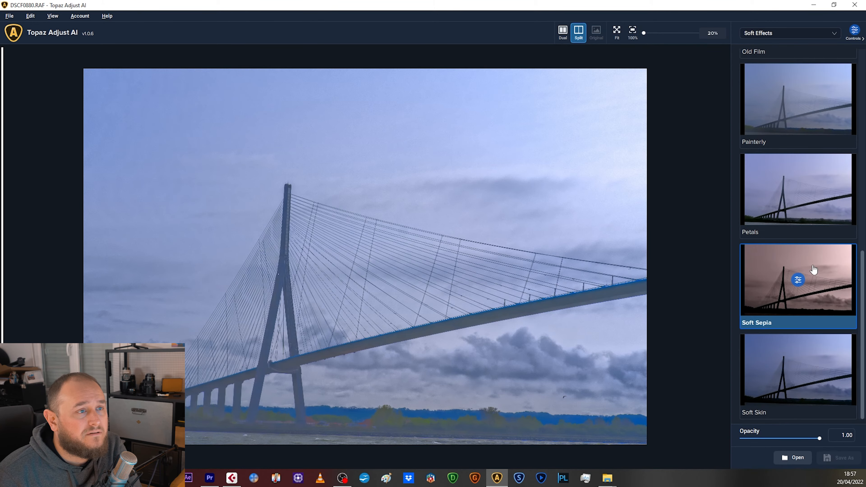
Switch to the Film Looks collection and apply the Cold and Calm preset to the bridge photo
left_click(798, 37)
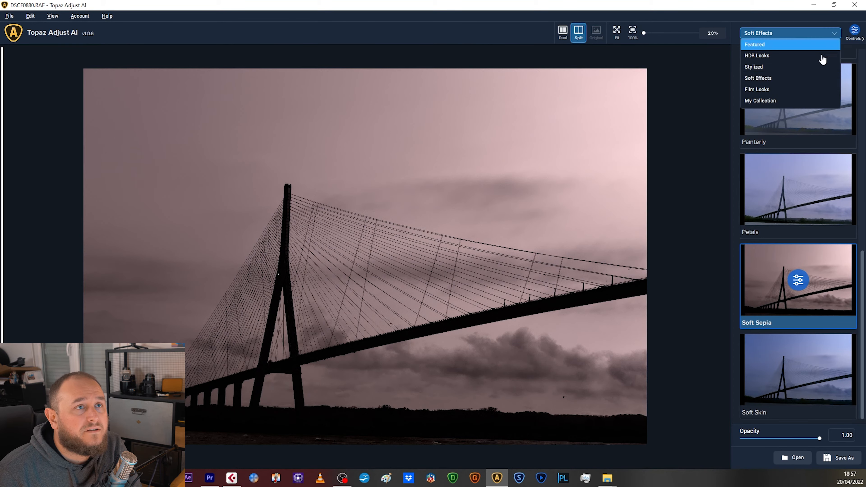
left_click(781, 90)
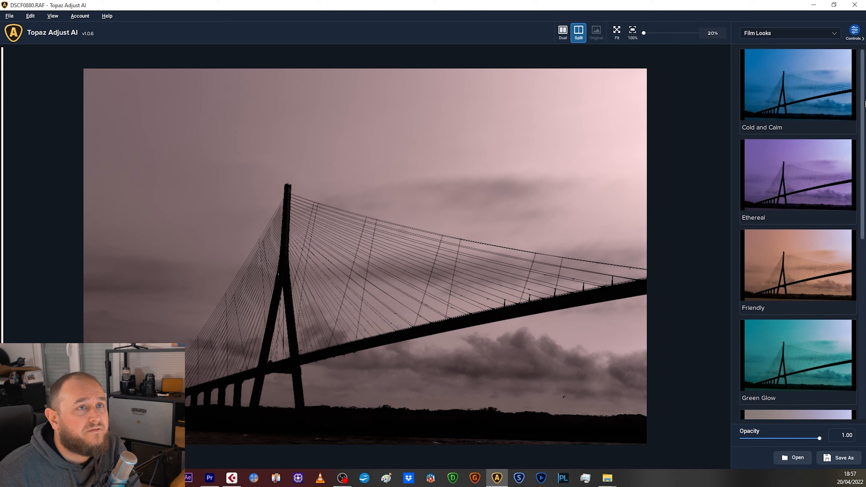
left_click(826, 106)
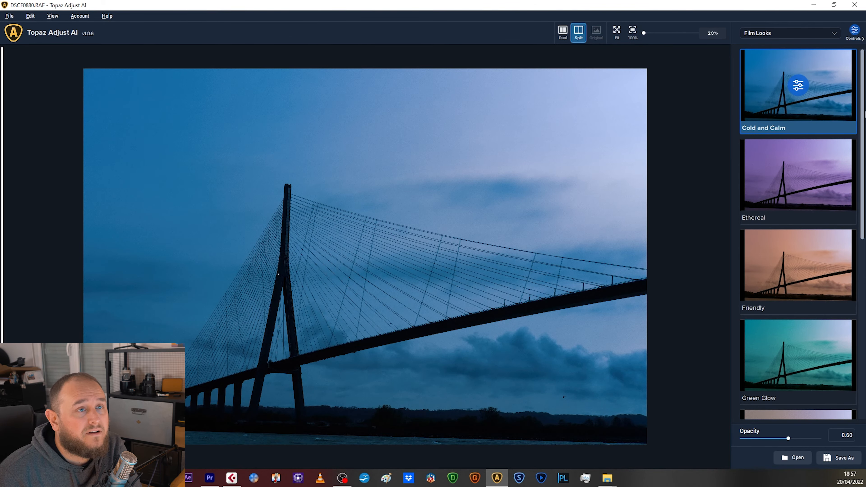
Look through the remaining Film Looks presets and My Collection, and return to the Featured collection
scroll(864, 115, "down", 5)
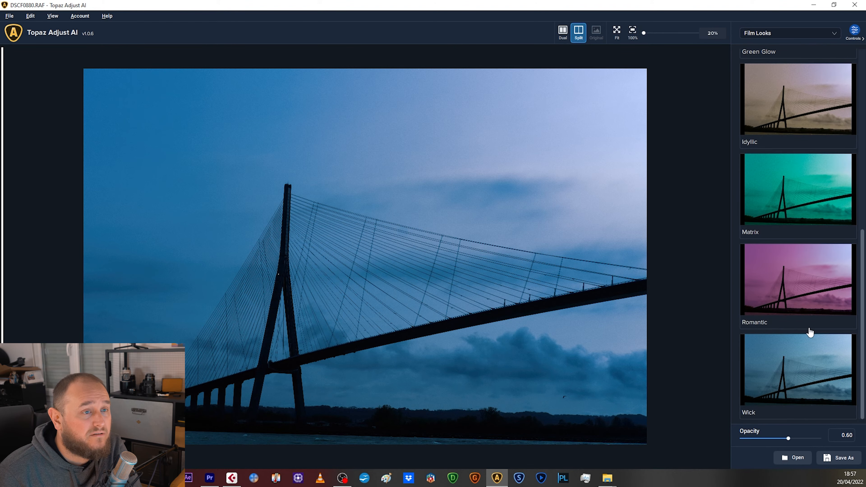
left_click(786, 32)
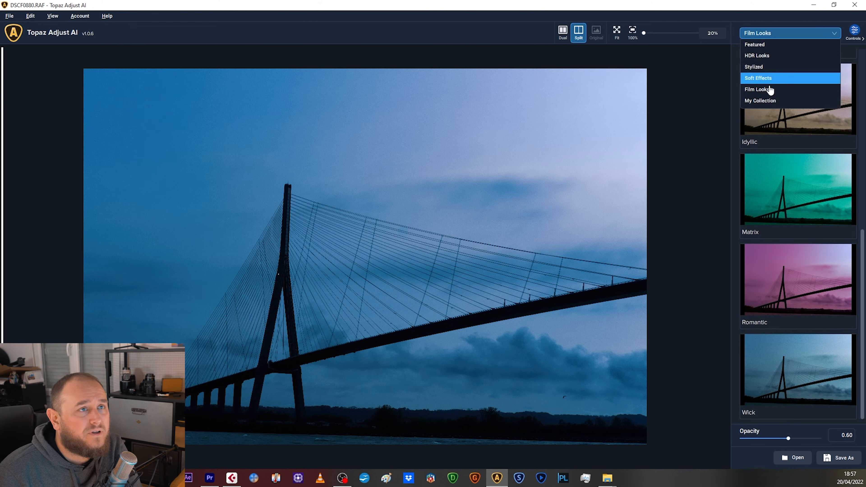
left_click(765, 102)
left_click(777, 34)
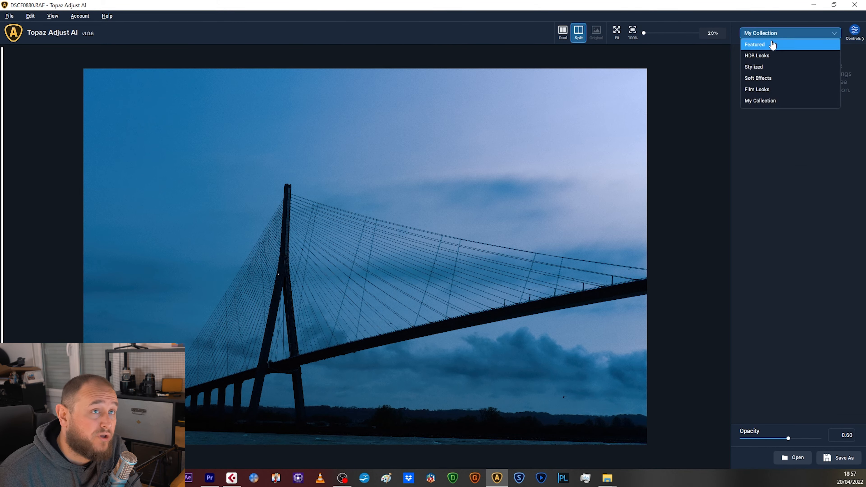
left_click(771, 43)
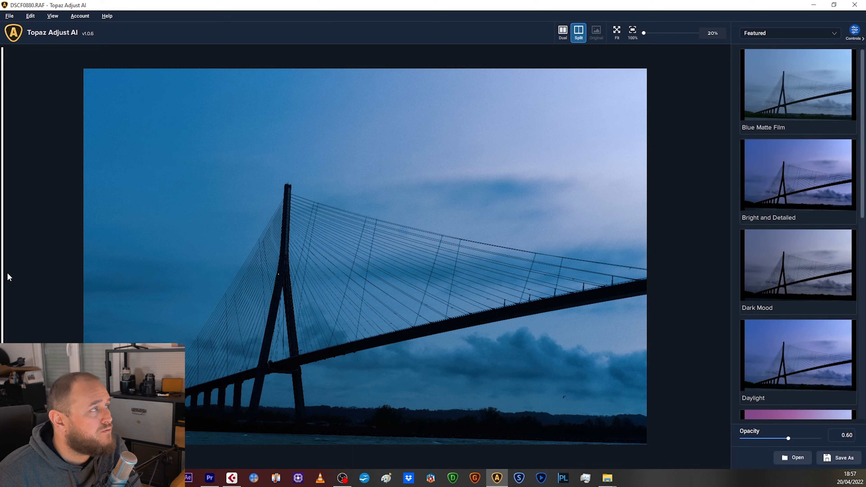
Compare the edited bridge photo with its original in the split view
left_click_drag(2, 278, 423, 290)
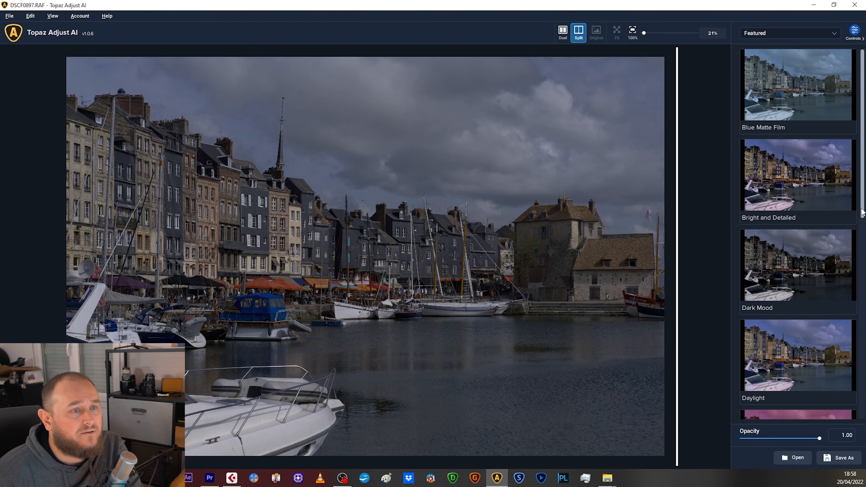
Browse the Featured presets, apply the Structured preset to the harbour photo and open its adjustment controls
left_click_drag(862, 212, 859, 450)
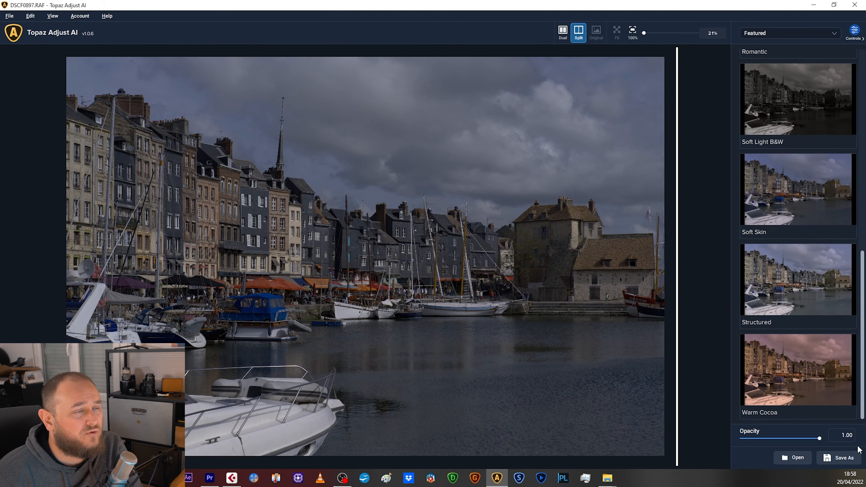
left_click_drag(862, 409, 862, 206)
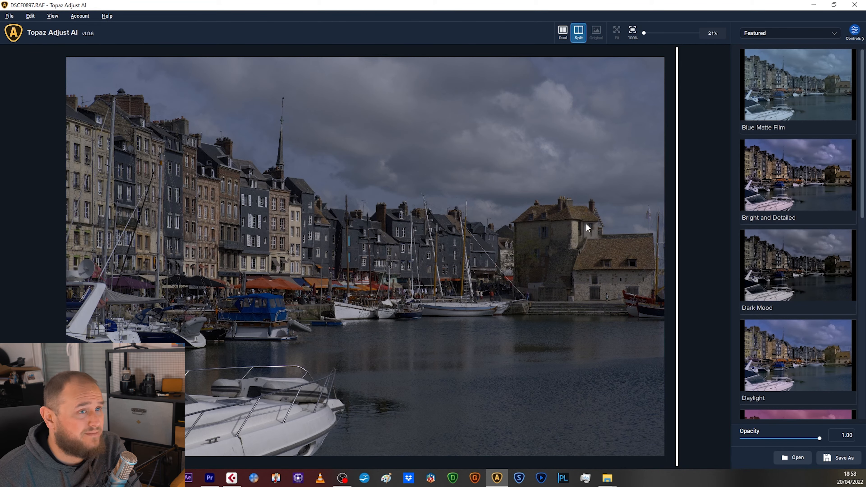
left_click_drag(861, 215, 862, 389)
left_click(815, 279)
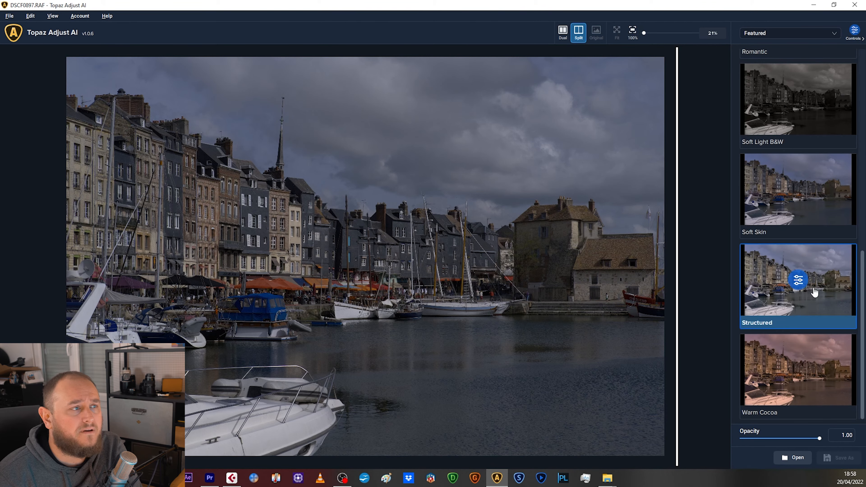
left_click(798, 281)
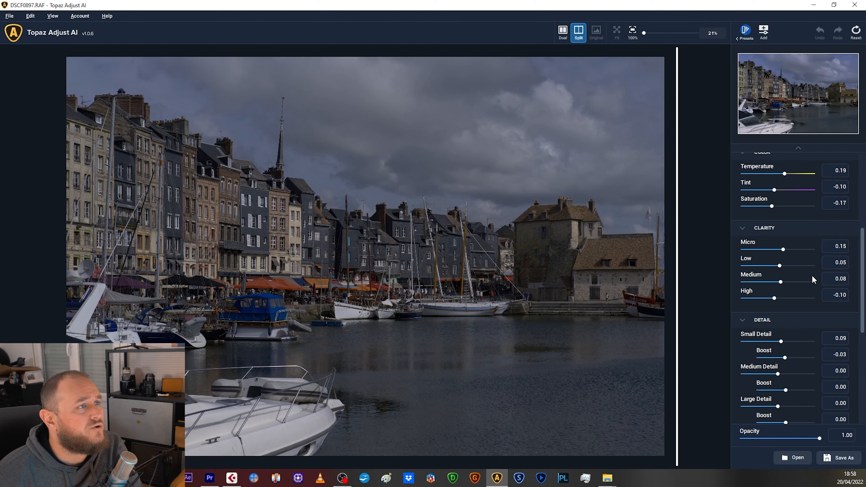
Try the Structured look at 0.80 opacity against the original harbour photo, and restore the opacity to 1.00
mouse_move(819, 440)
left_mouse_down()
mouse_move(745, 440)
mouse_move(804, 440)
left_mouse_up()
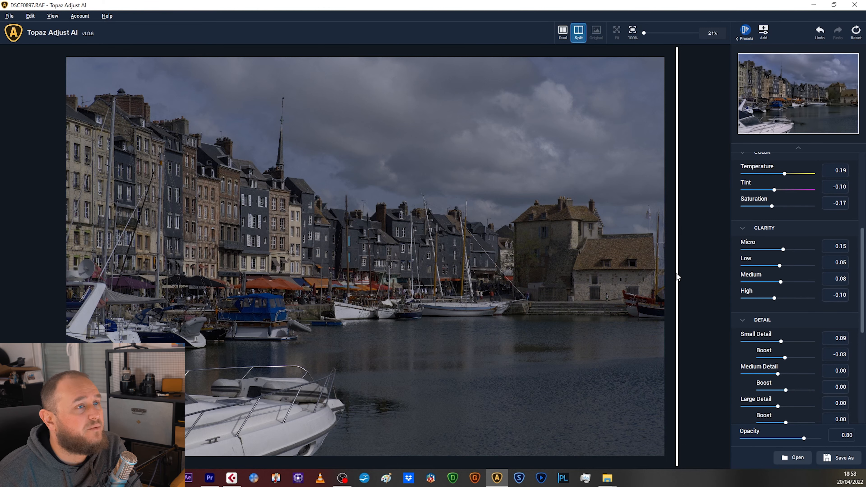
left_click_drag(677, 277, 44, 271)
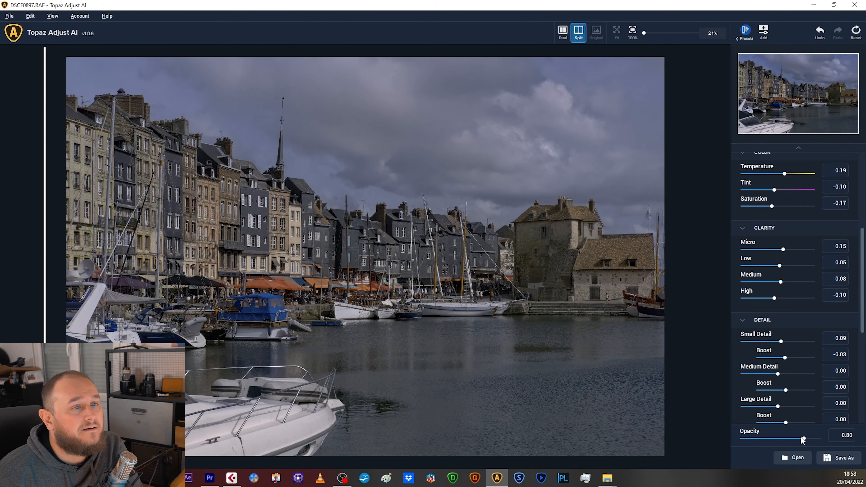
mouse_move(804, 440)
left_mouse_down()
mouse_move(738, 438)
mouse_move(820, 439)
left_mouse_up()
Set the harbour photo's Exposure to 0.08, Contrast to 0.10, Highlight to 0.21 and White to 0.18
scroll(790, 235, "up", 5)
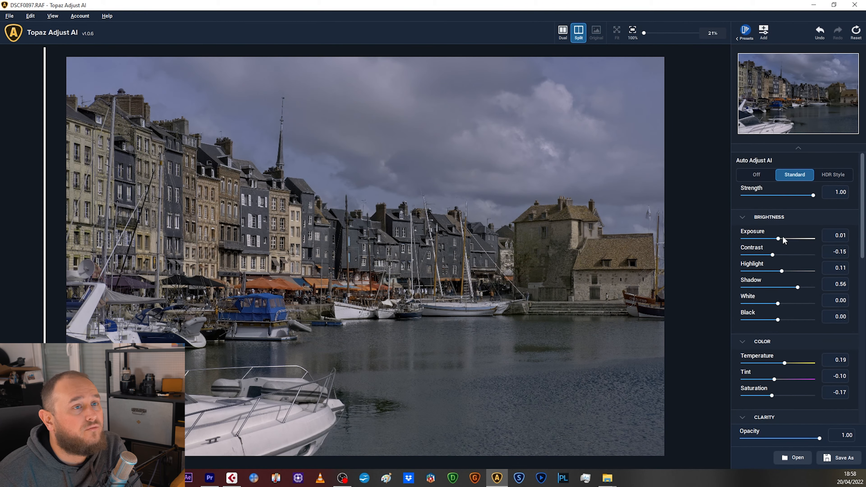
left_click_drag(779, 239, 785, 273)
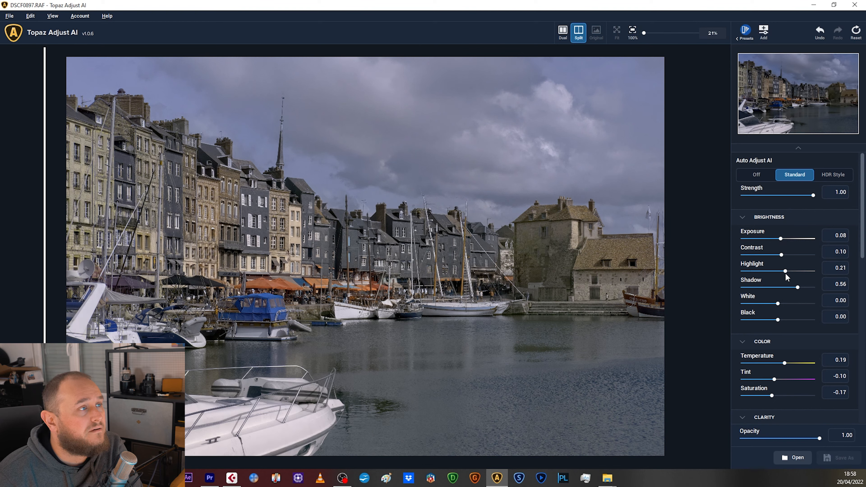
mouse_move(779, 303)
left_mouse_down()
mouse_move(808, 305)
mouse_move(784, 305)
left_mouse_up()
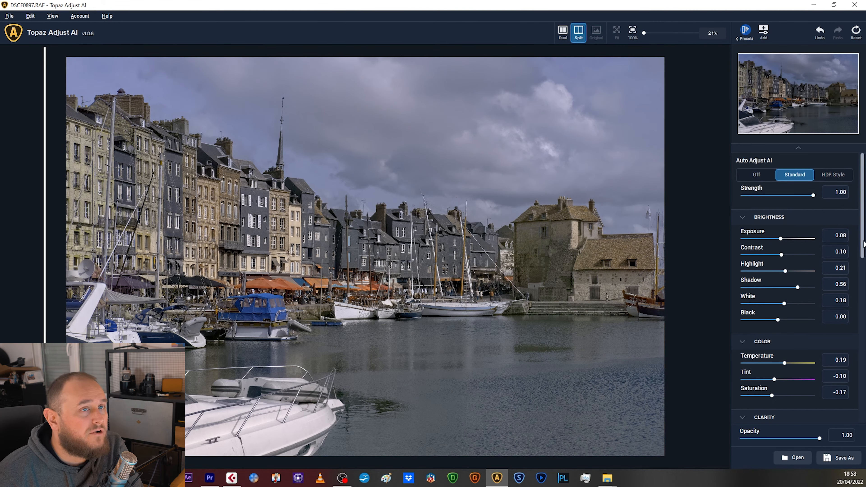
Try the HDR Style mode of Auto Adjust AI on the harbour photo and return to Standard
scroll(835, 165, "down", 5)
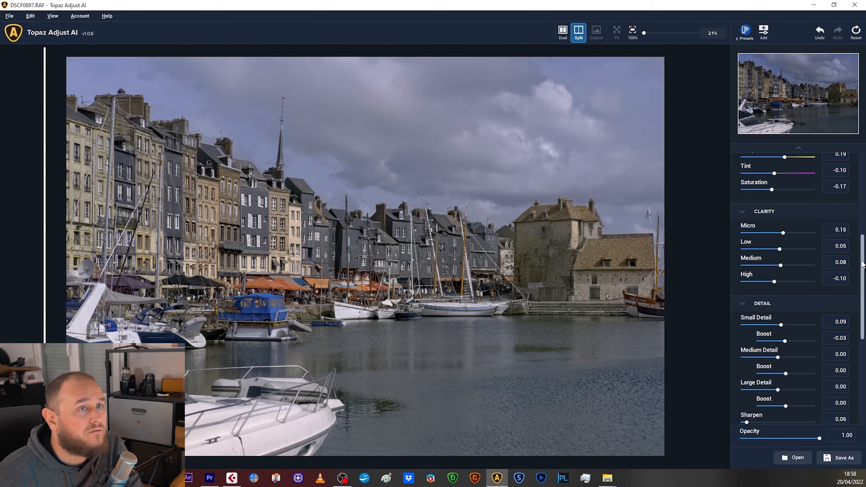
scroll(847, 144, "up", 5)
left_click(834, 178)
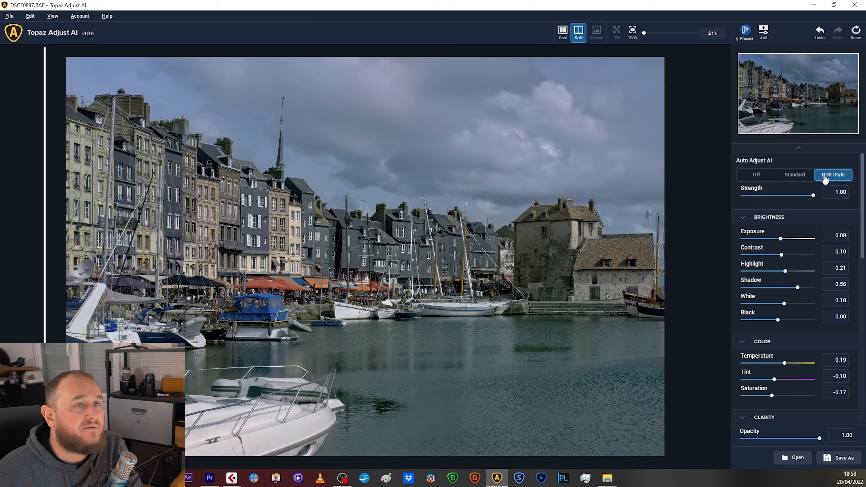
left_click(801, 181)
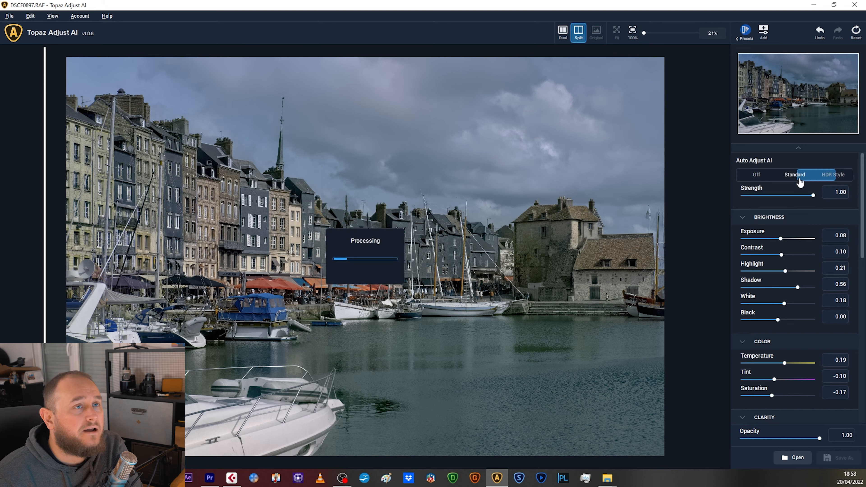
Hide the preview thumbnail and compare the harbour photo with Auto Adjust AI switched between Off and Standard
left_click(798, 153)
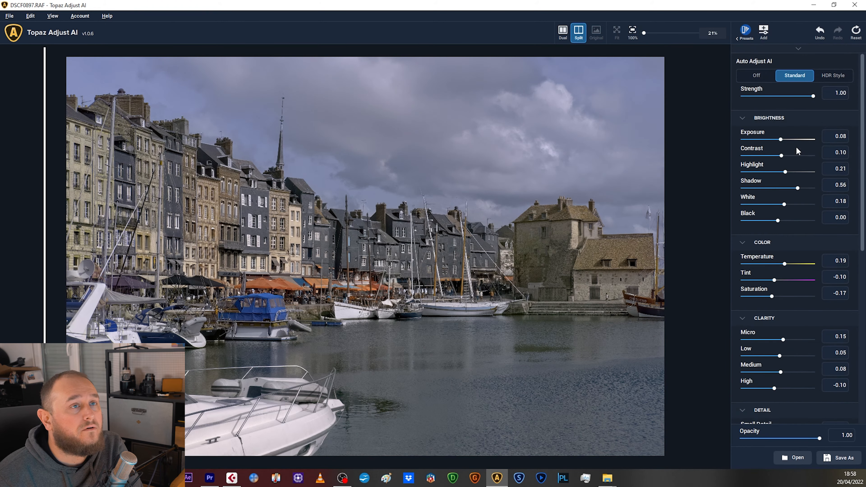
left_click(757, 76)
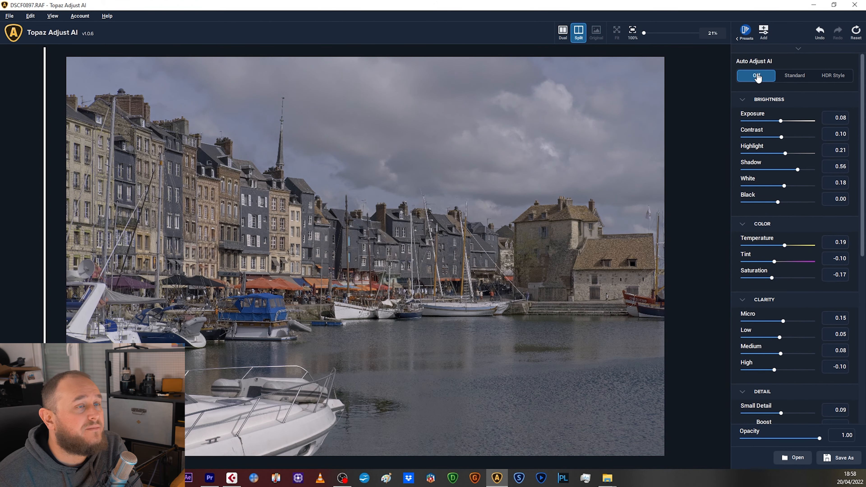
left_click(795, 76)
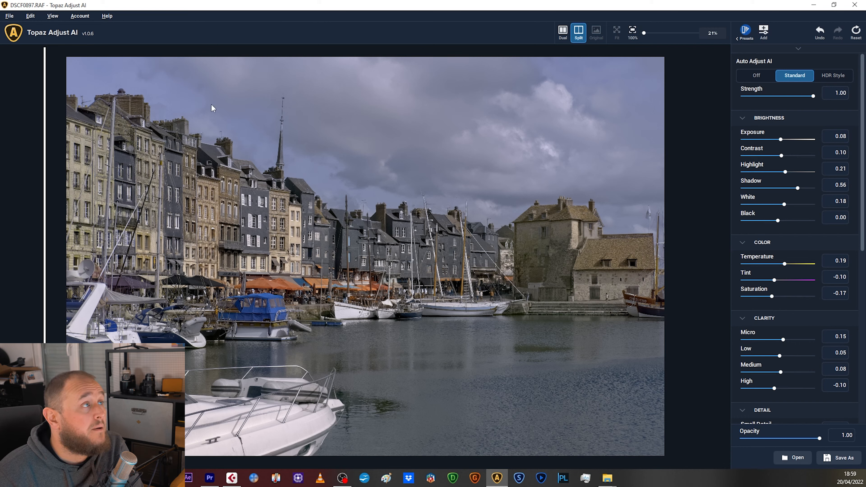
left_click(762, 76)
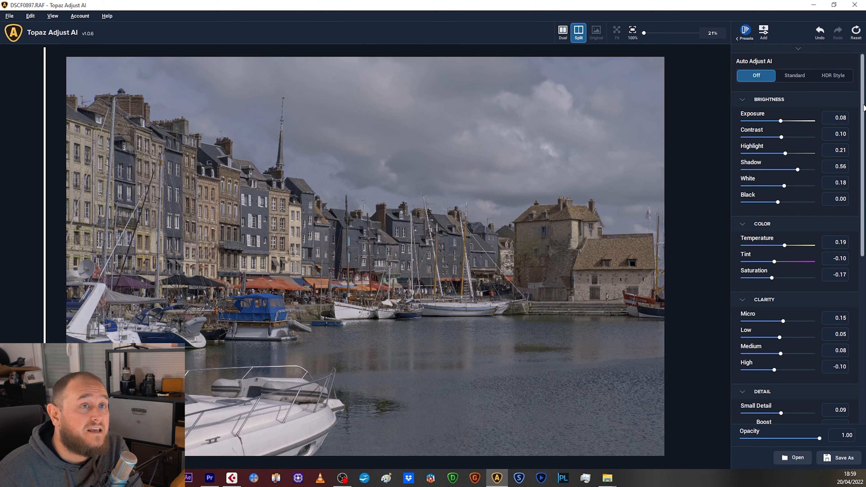
left_click_drag(863, 109, 863, 275)
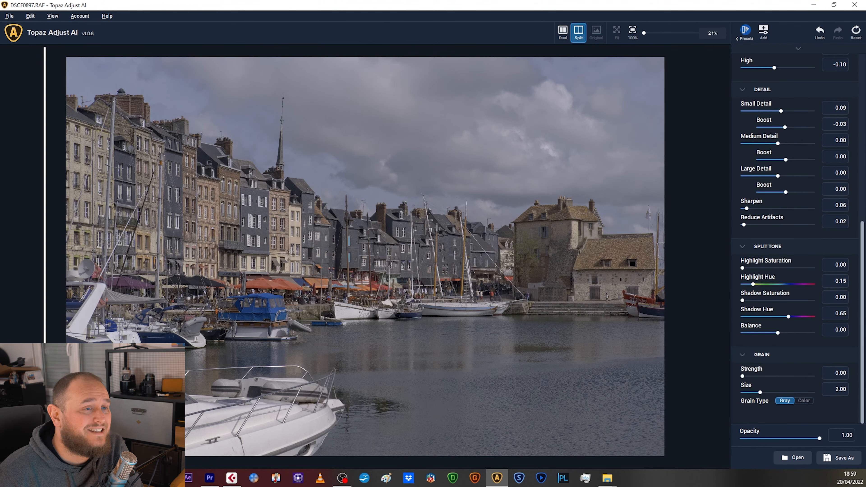
left_click_drag(863, 275, 863, 108)
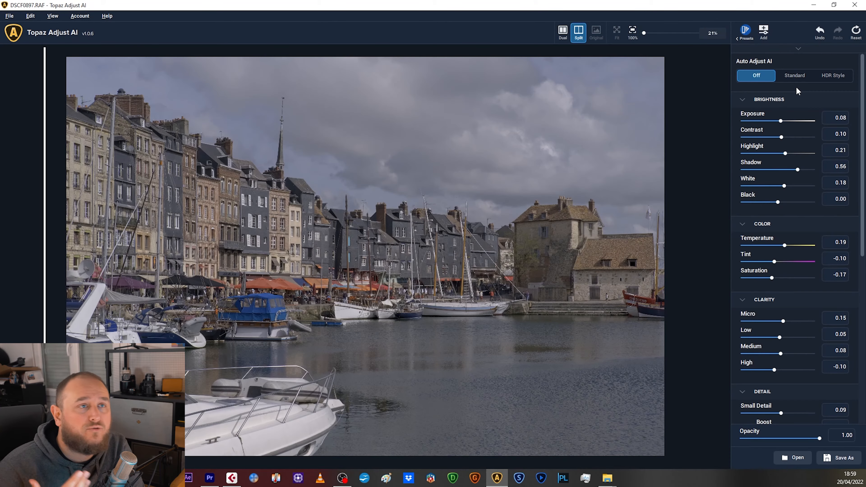
left_click(797, 77)
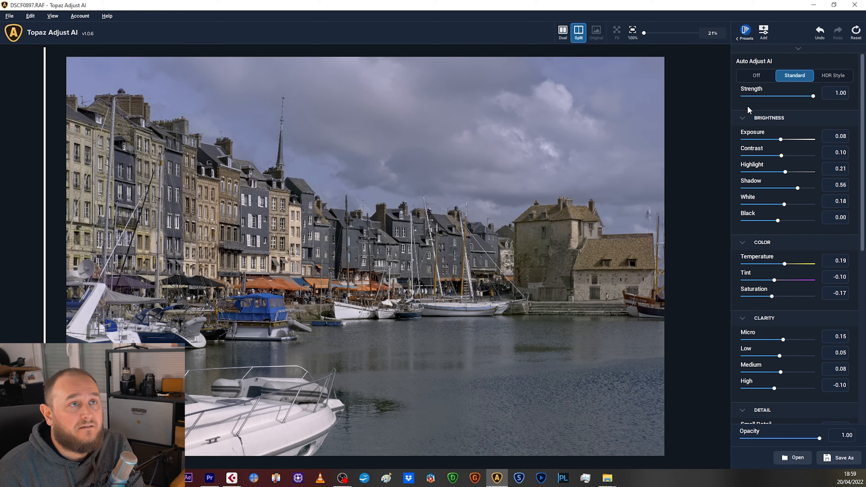
Review the manual adjustments with Auto Adjust AI off, and restore its Standard mode and the preview thumbnail
left_click(755, 77)
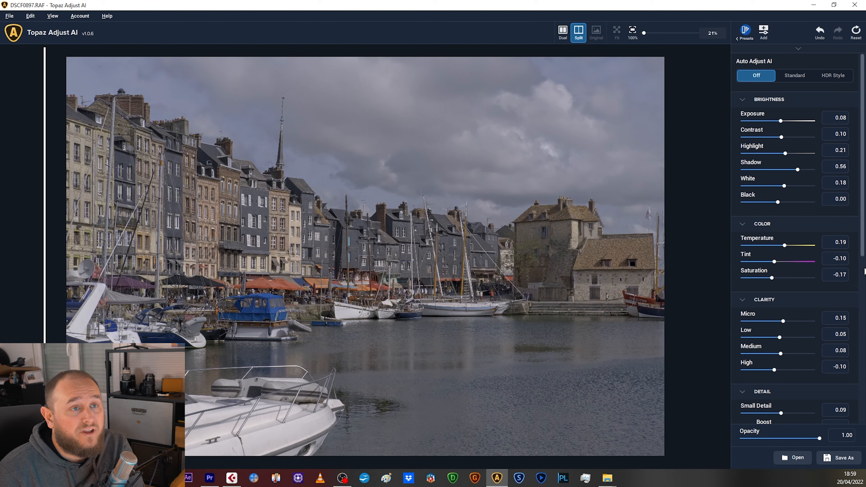
scroll(736, 170, "down", 8)
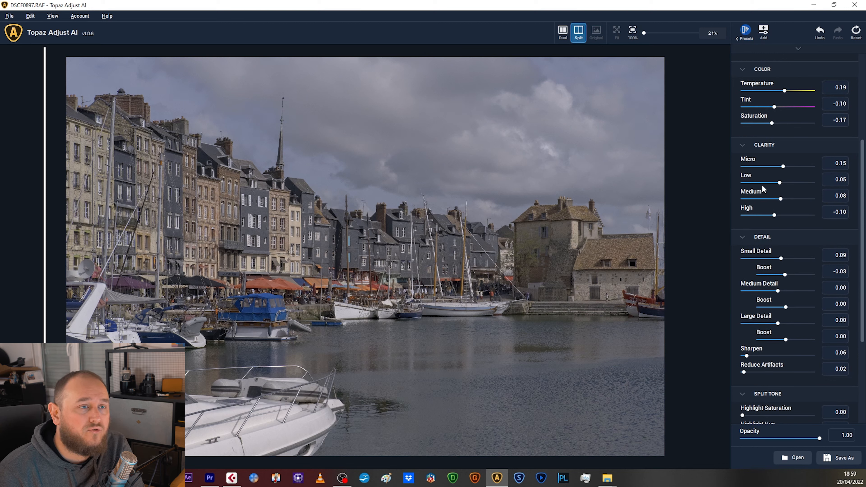
scroll(852, 232, "down", 6)
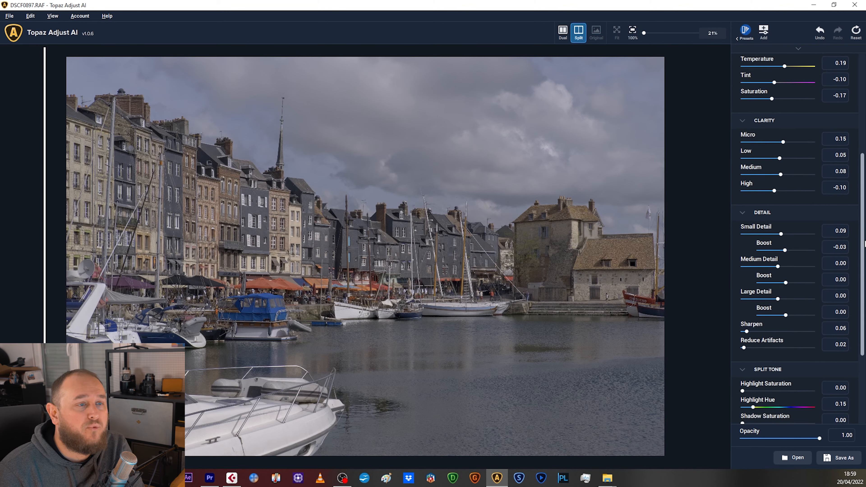
scroll(798, 239, "up", 15)
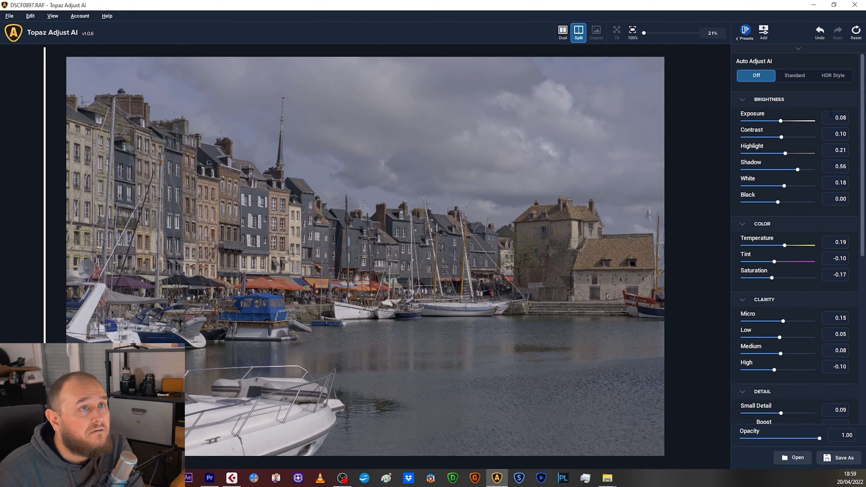
left_click(790, 75)
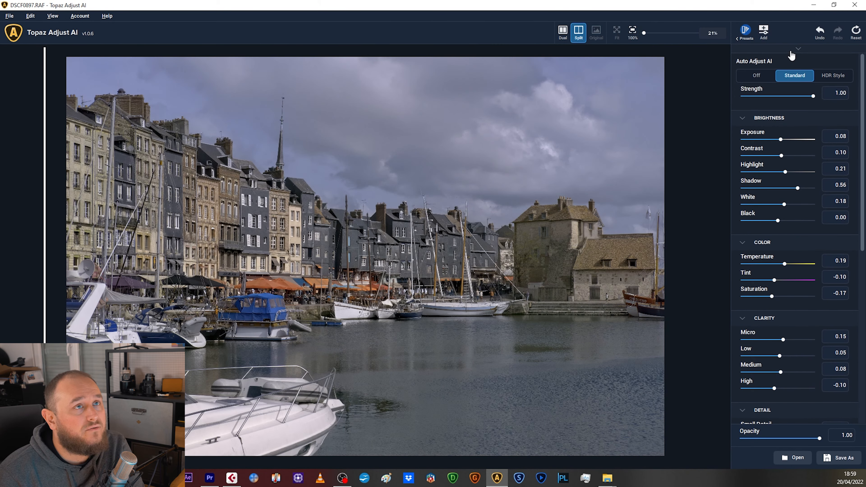
left_click(799, 49)
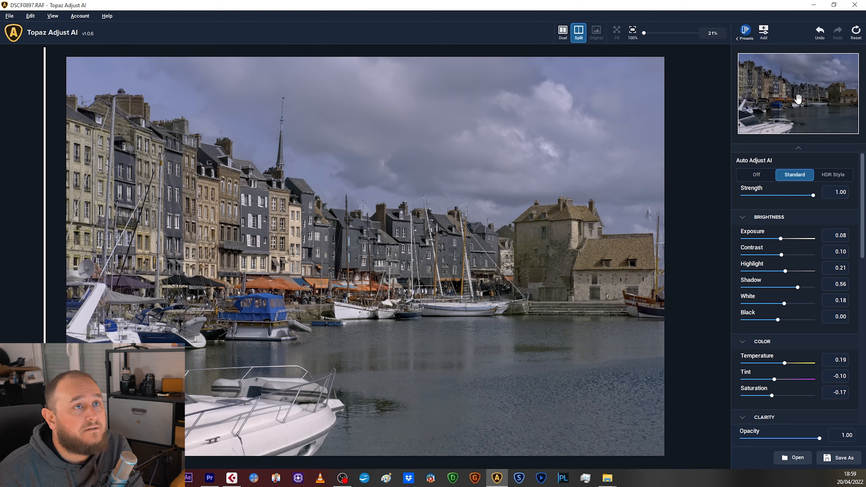
Return to the presets and browse the HDR Looks and Stylized collections for the harbour photo
left_click(746, 37)
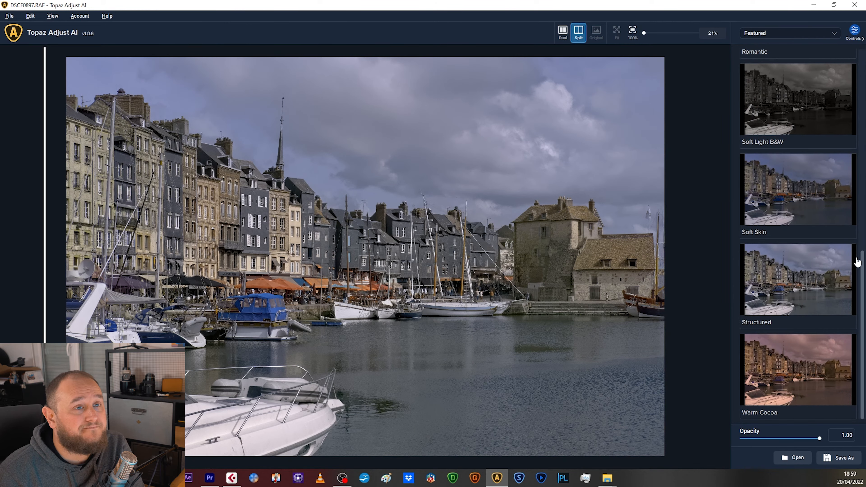
left_click(768, 56)
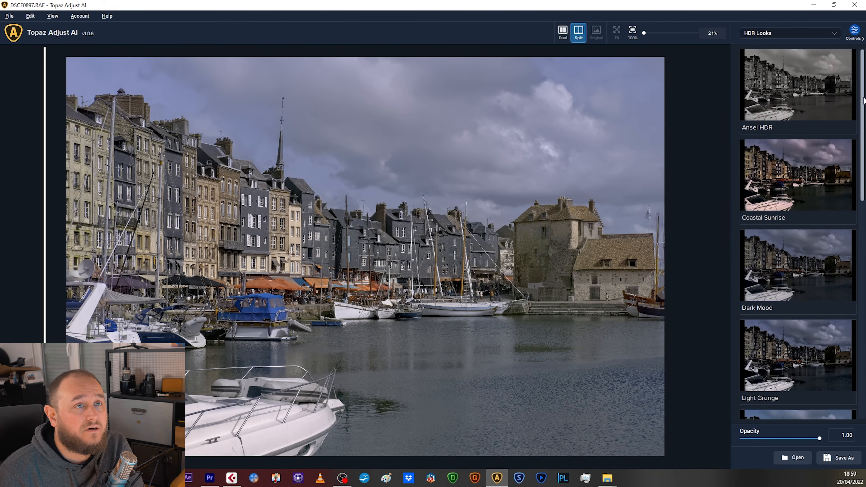
left_click_drag(863, 102, 862, 355)
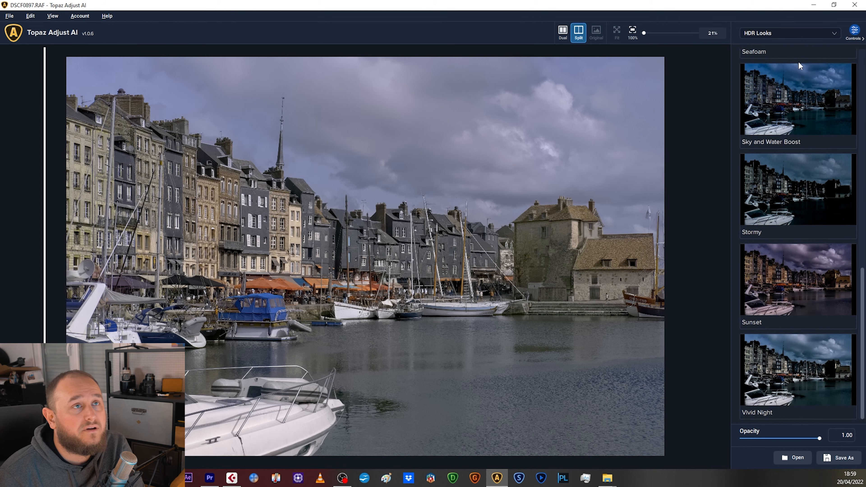
left_click(800, 34)
left_click(768, 66)
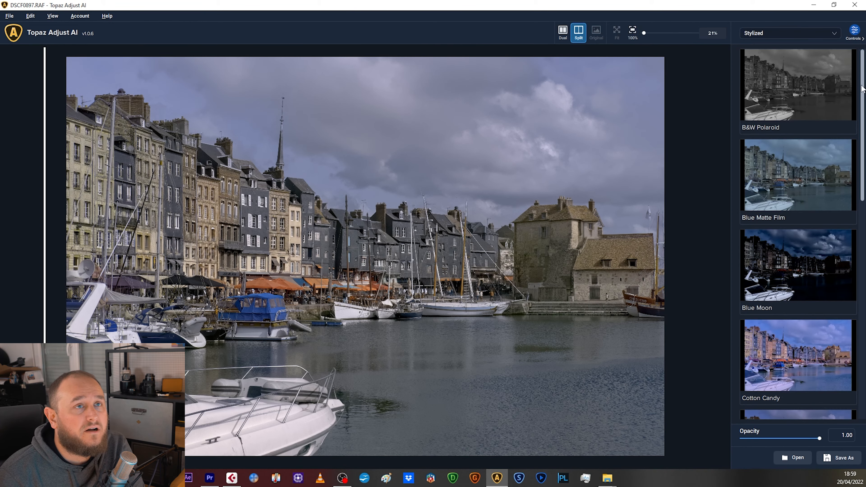
left_click_drag(863, 116, 859, 315)
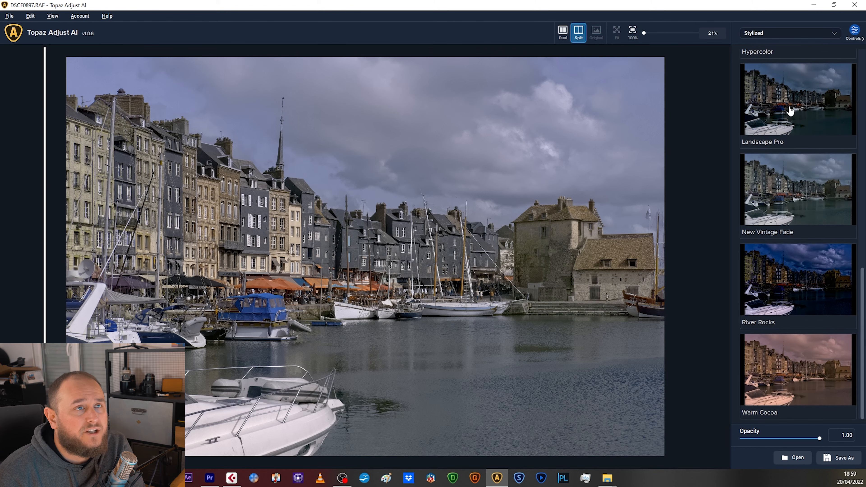
Look through the Soft Effects presets and switch to the Film Looks collection
left_click(777, 37)
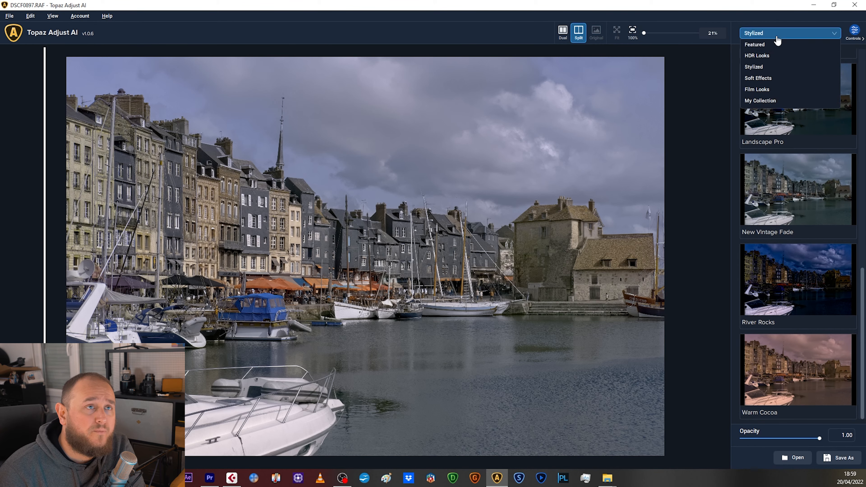
left_click(764, 78)
left_click_drag(864, 83, 863, 246)
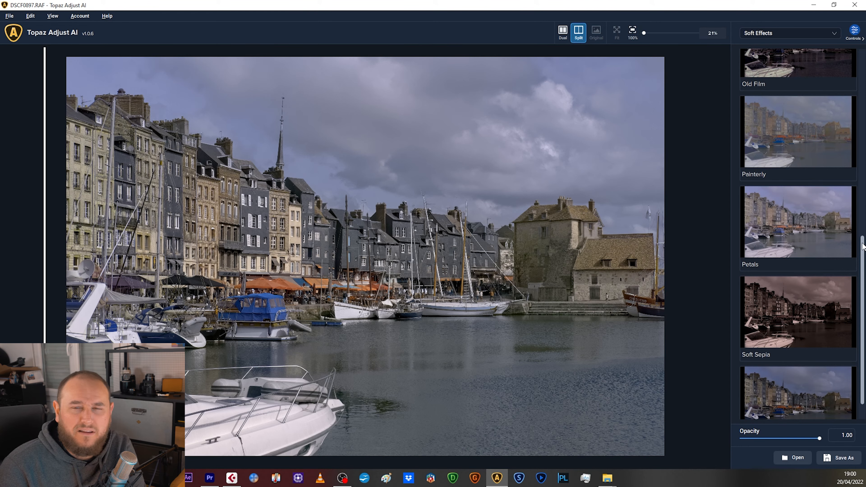
left_click_drag(863, 247, 863, 59)
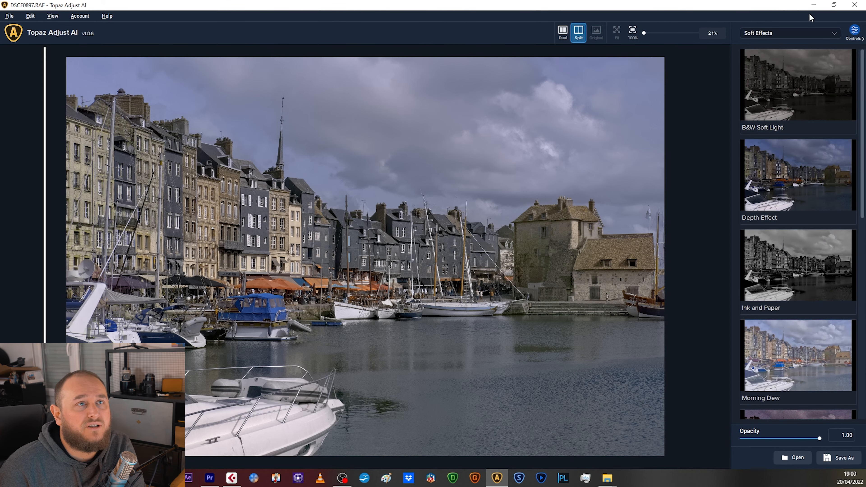
left_click(781, 33)
left_click(772, 89)
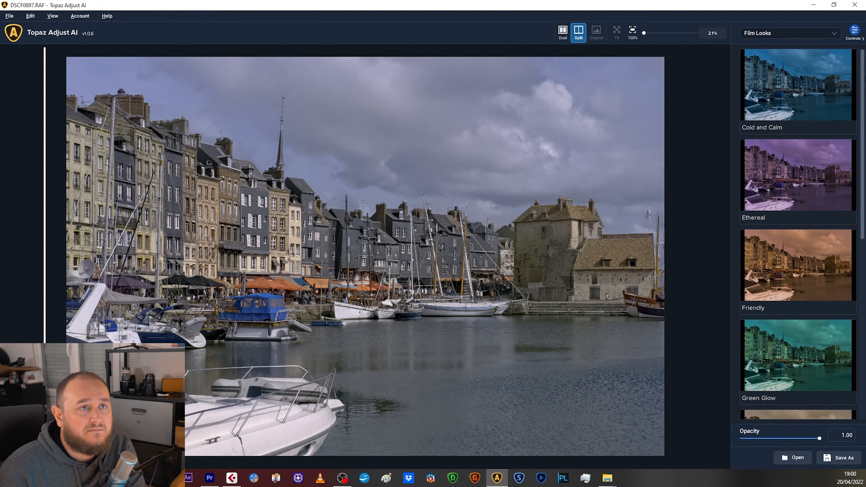
Apply the Ethereal film look to the harbour photo and switch the presets to the Soft Effects collection
mouse_move(863, 81)
left_mouse_down()
mouse_move(863, 262)
mouse_move(863, 82)
left_mouse_up()
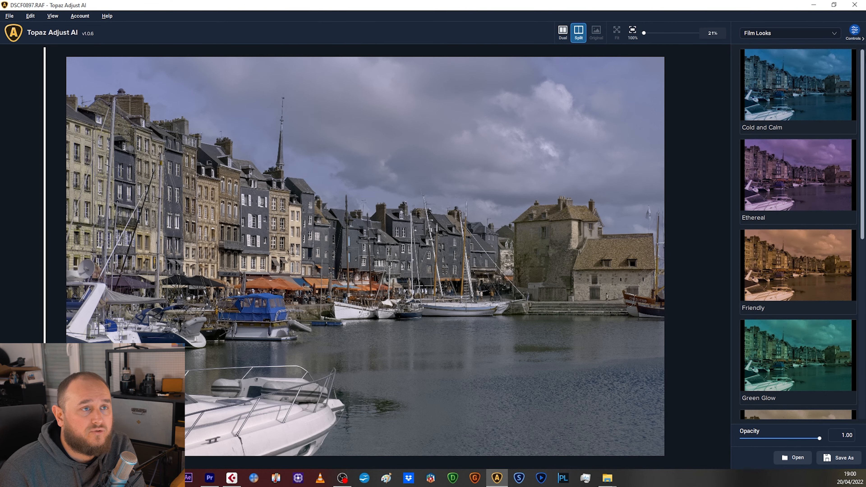
left_click(805, 178)
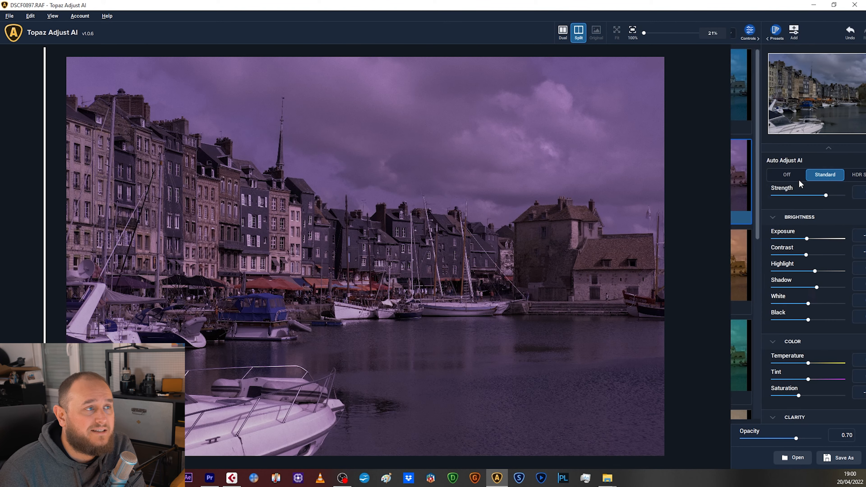
left_click(749, 33)
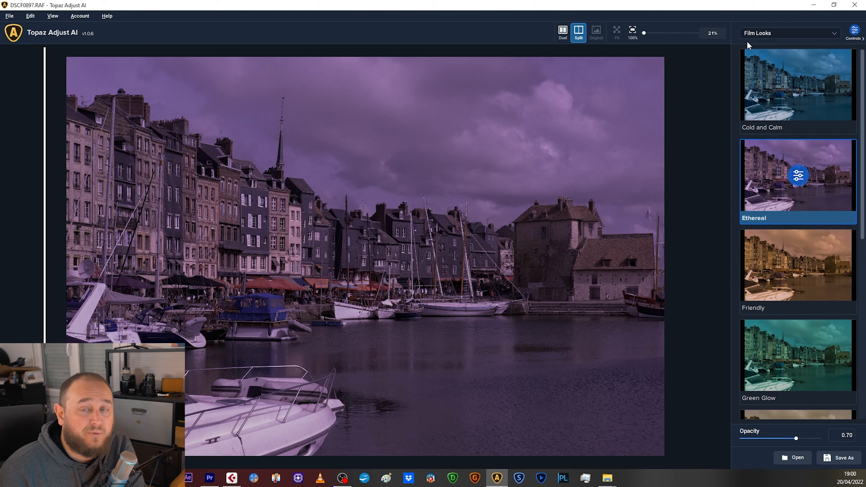
left_click(787, 34)
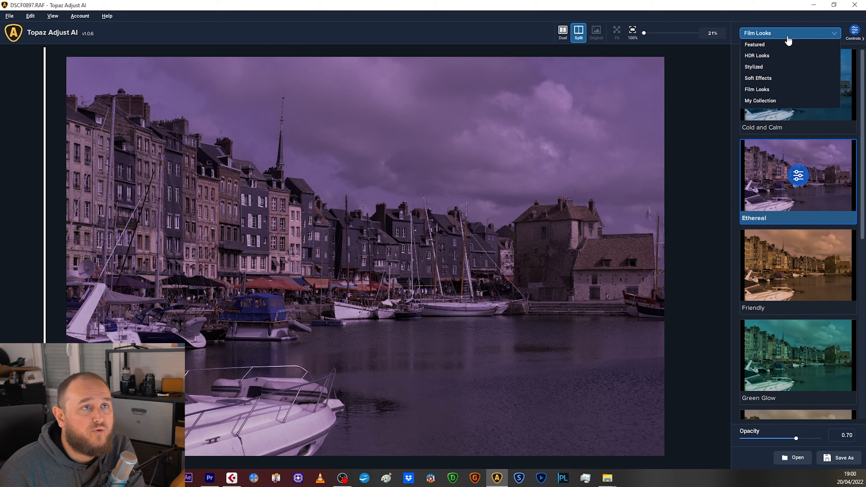
left_click(784, 79)
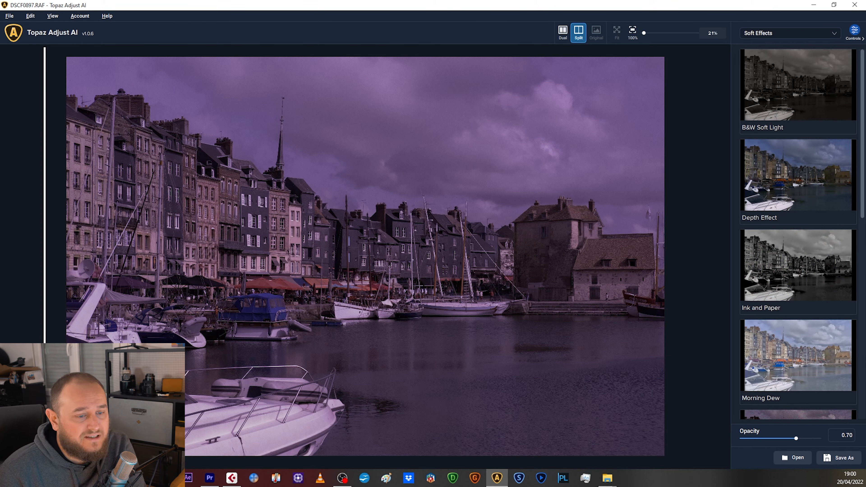
Open the photo DSCF0898.RAF of the moored boat without saving the changes to the harbour photo
left_click_drag(189, 130, 471, 245)
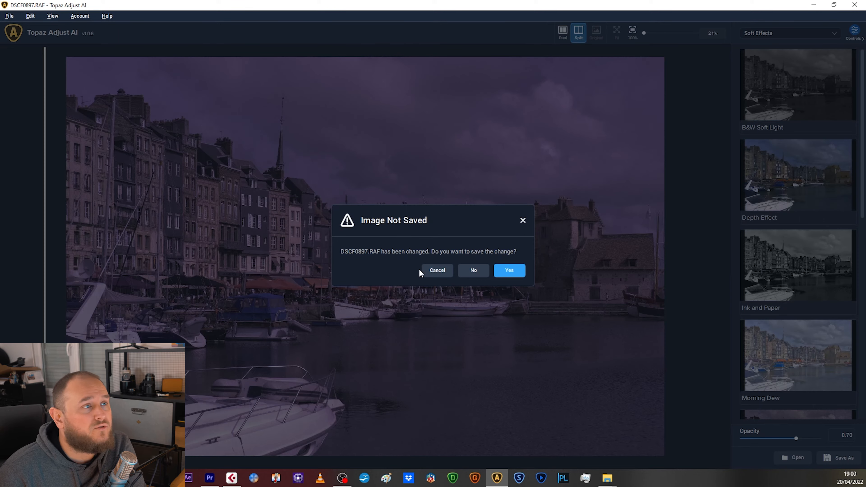
left_click(474, 271)
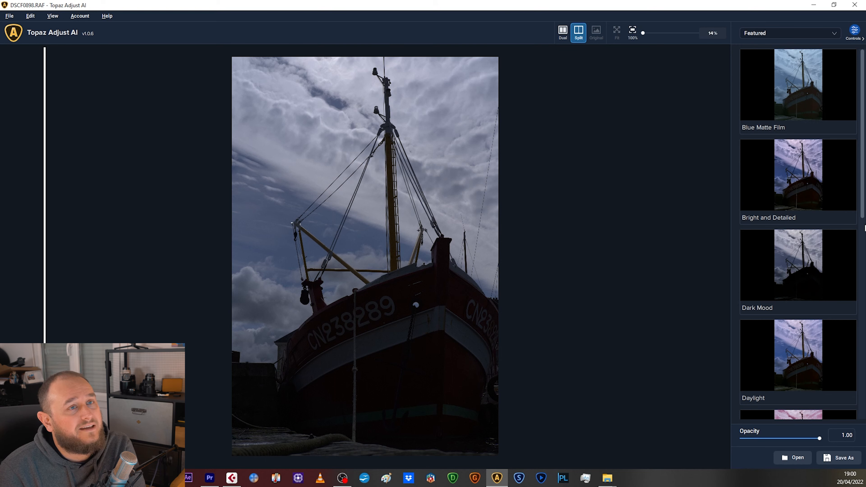
Look through the Featured presets and apply Warm Cocoa to the boat photo
left_click_drag(862, 174, 860, 44)
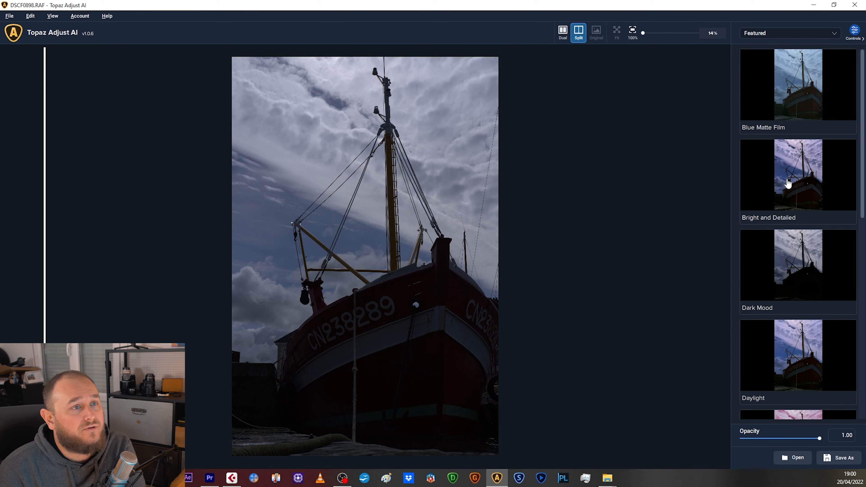
scroll(817, 266, "down", 7)
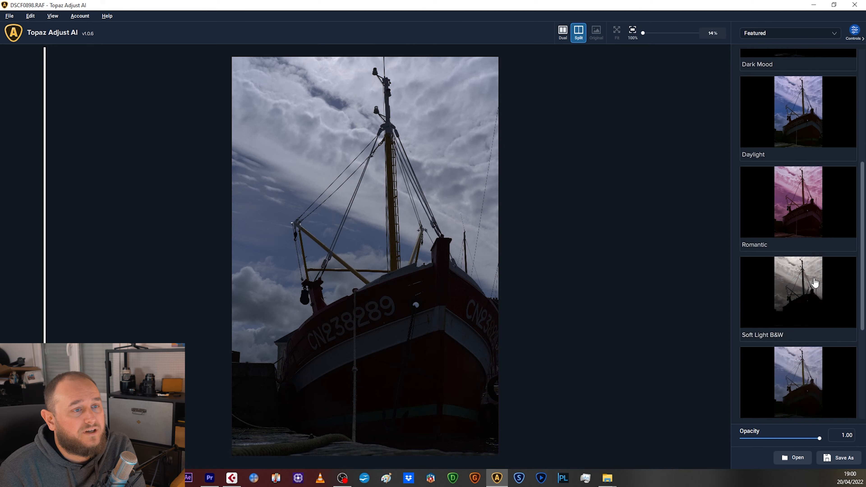
scroll(815, 280, "down", 6)
scroll(814, 278, "up", 2)
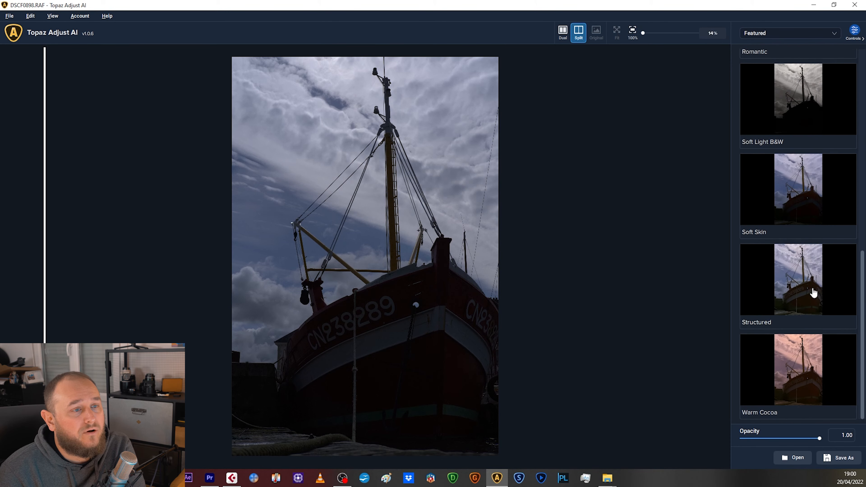
left_click(800, 359)
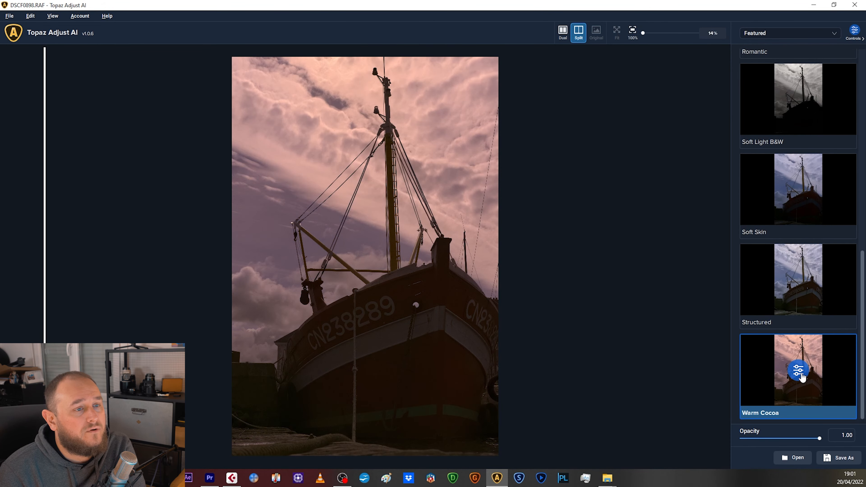
Adjust the boat photo's brightness to Exposure 0.15, Highlight -0.38, Shadow 0.53, White -0.08 and Black 0.58
left_click(800, 371)
left_click_drag(777, 239, 784, 241)
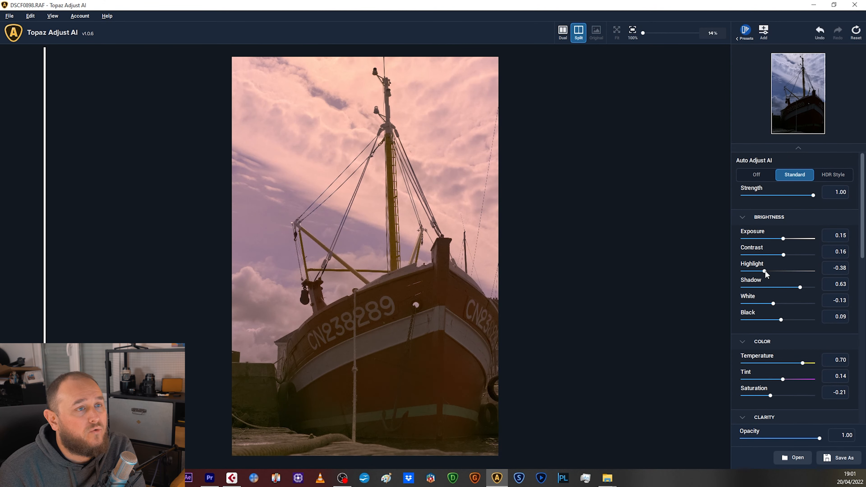
left_click_drag(800, 287, 802, 287)
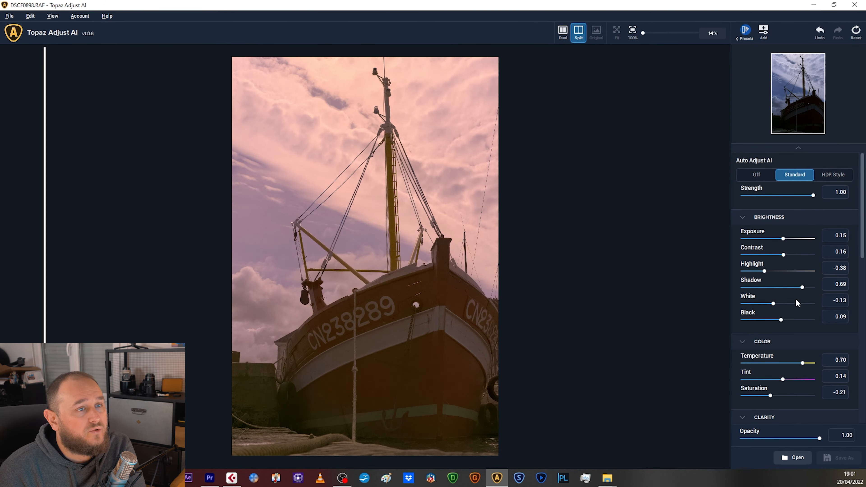
left_click_drag(781, 320, 799, 320)
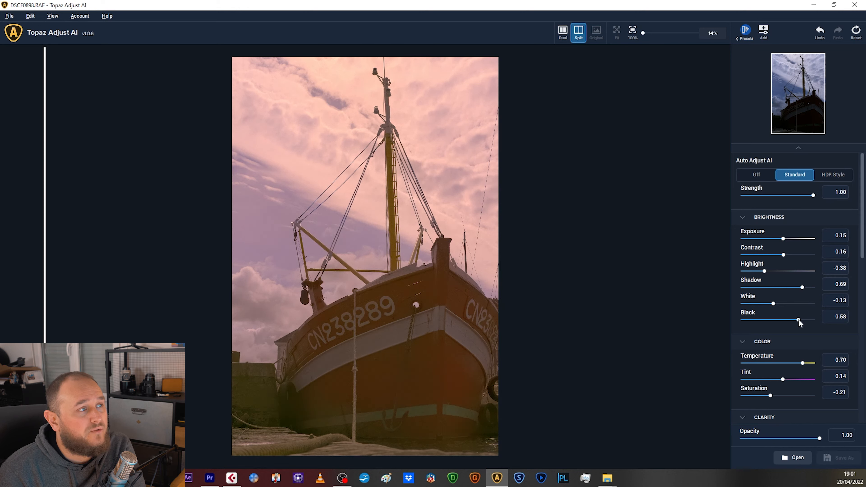
left_click_drag(801, 287, 775, 303)
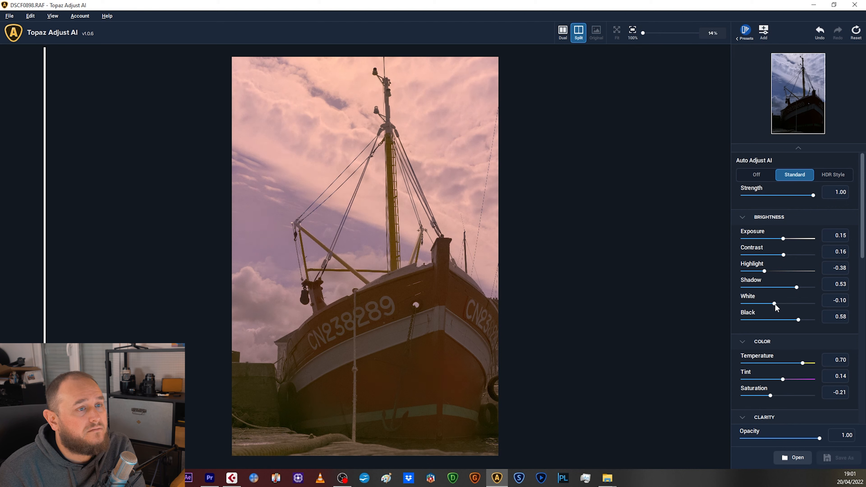
Reduce the look's opacity to 0.88 and set Clarity to Micro 0.44, Low 0.35, Medium 0.41 and High 0.20
scroll(818, 364, "down", 4)
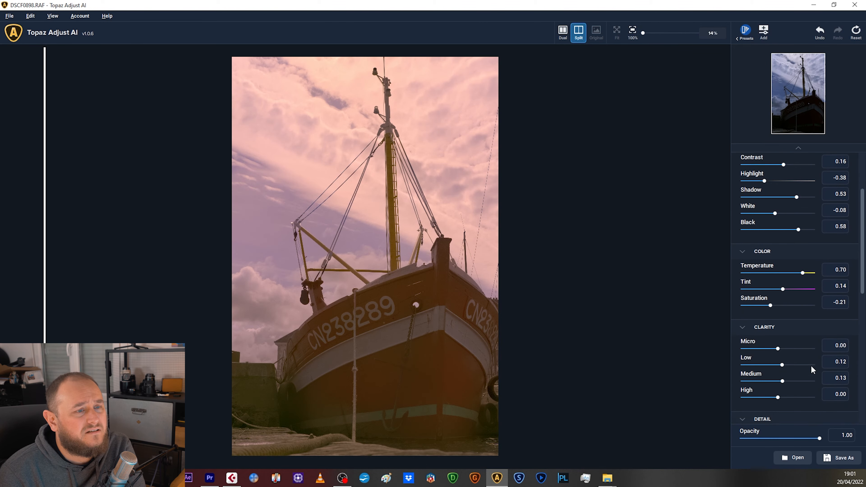
left_click_drag(820, 438, 810, 439)
left_click_drag(778, 331, 785, 382)
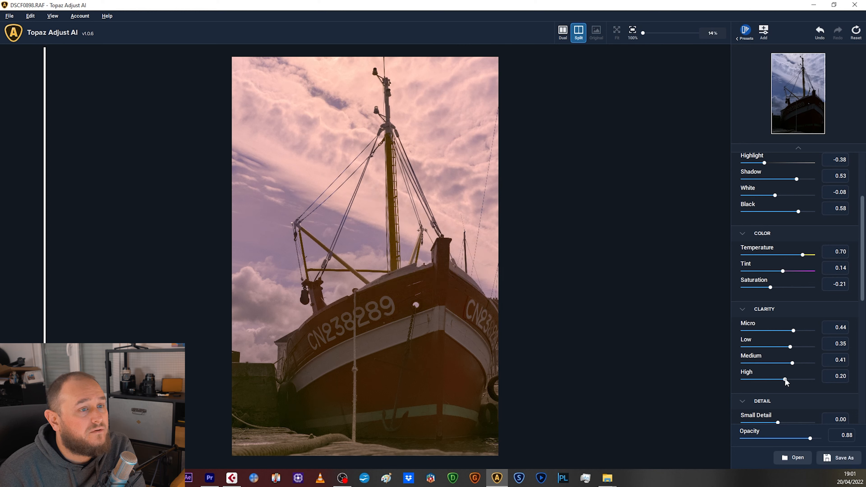
Raise the boat photo's Small Detail to 0.89
scroll(799, 376, "down", 4)
left_click_drag(780, 295, 810, 301)
scroll(614, 359, "down", 1)
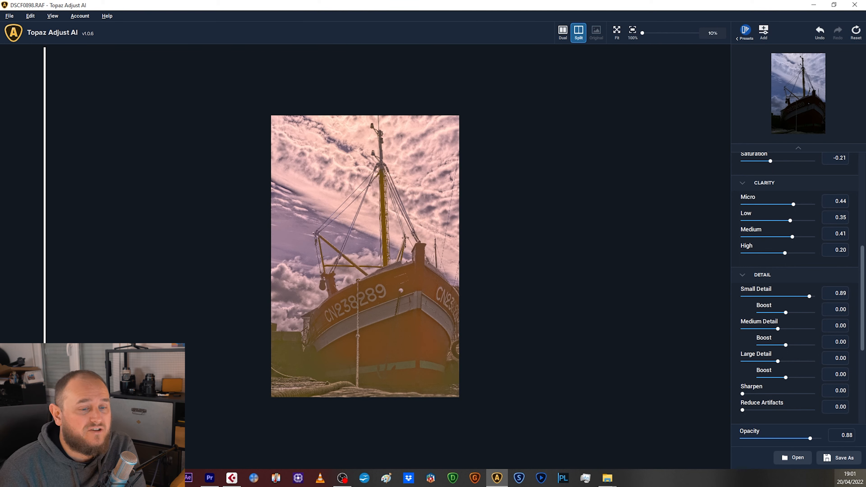
Open the church photo DSCF0900.RAF without saving the changes to the boat photo
left_click_drag(1, 136, 522, 282)
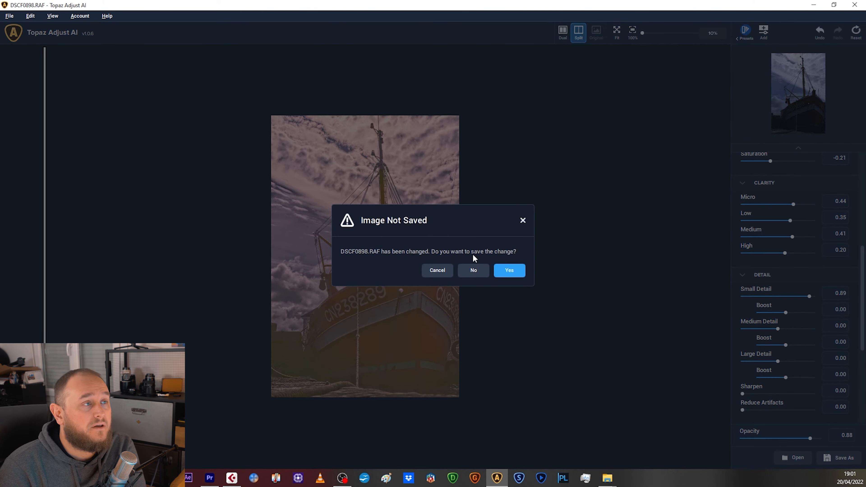
left_click(474, 271)
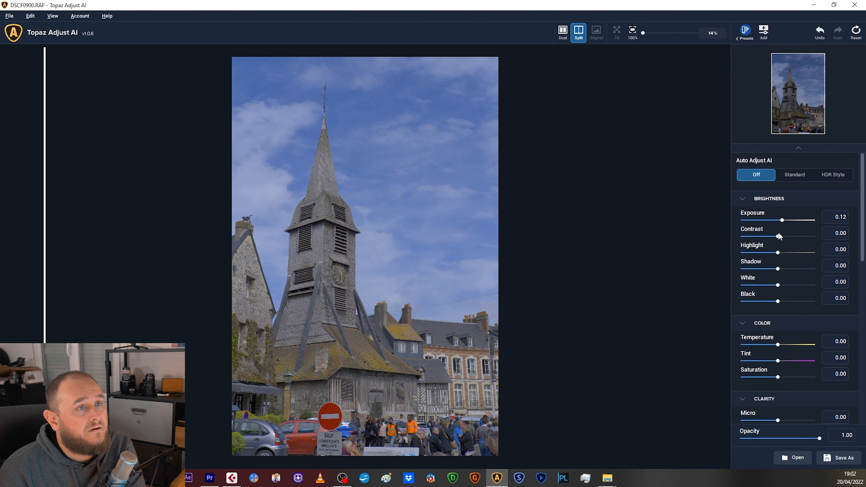
Set the church photo's Contrast to 0.02, Highlight to -0.06, and Clarity to Micro 0.44, Low 0.21, Medium 0.16 and High 0.07
mouse_move(778, 237)
left_mouse_down()
mouse_move(789, 237)
mouse_move(779, 239)
mouse_move(791, 252)
mouse_move(776, 252)
left_mouse_up()
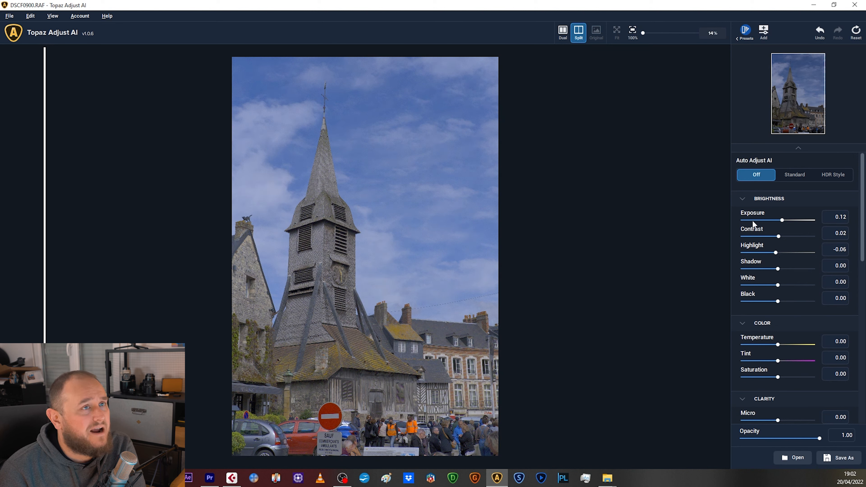
scroll(789, 364, "down", 2)
left_click_drag(780, 365, 781, 415)
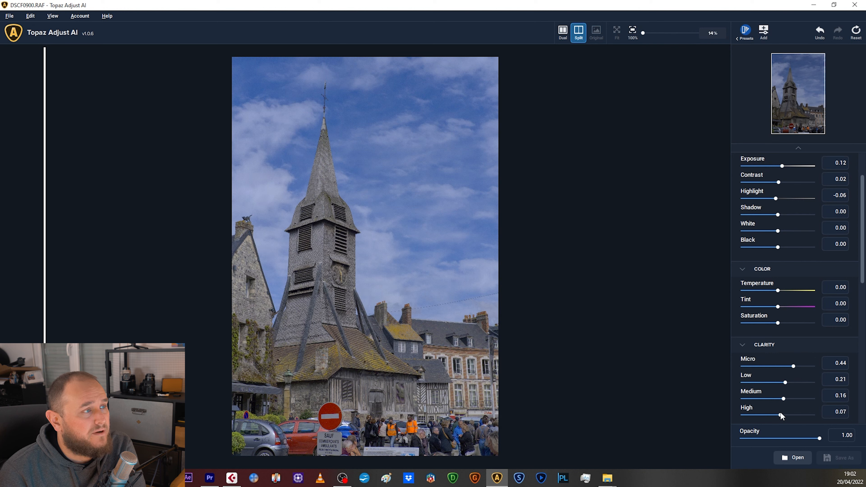
Try the Featured preset Soft Light B&W on the church photo with Exposure at 0.10 and 0.01, and reset all parameters
left_click(746, 31)
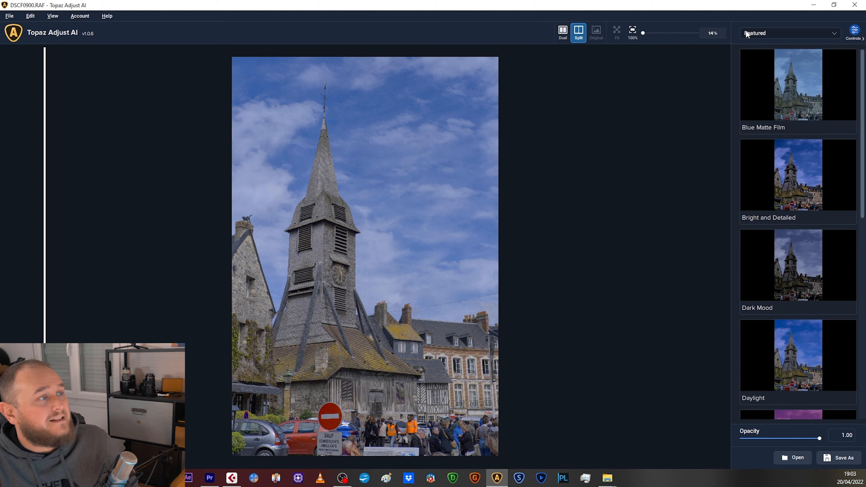
scroll(817, 294, "down", 3)
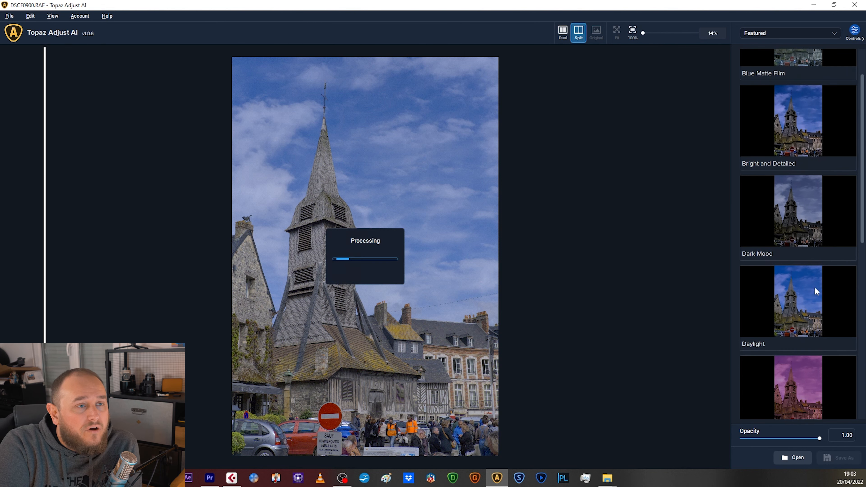
scroll(817, 295, "down", 2)
left_click(816, 296)
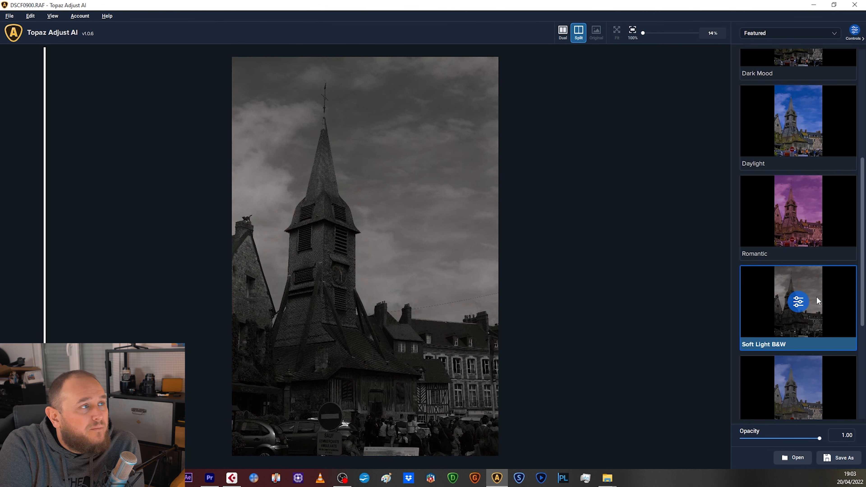
left_click(799, 301)
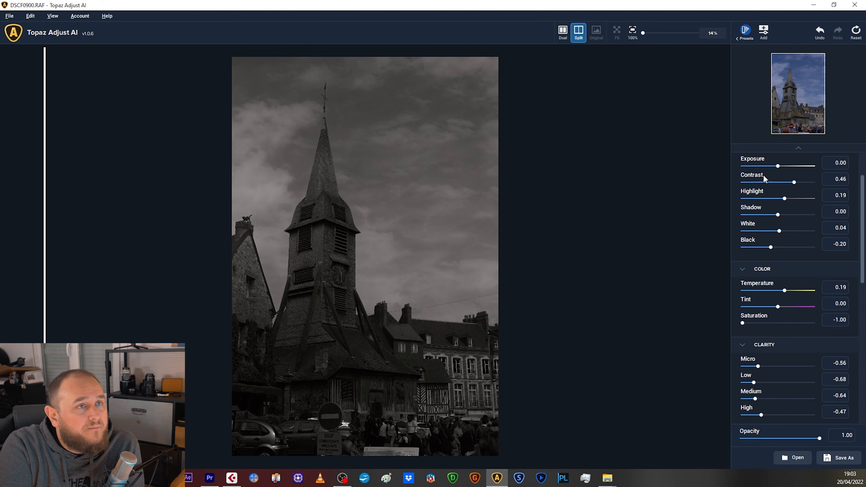
left_click(780, 166)
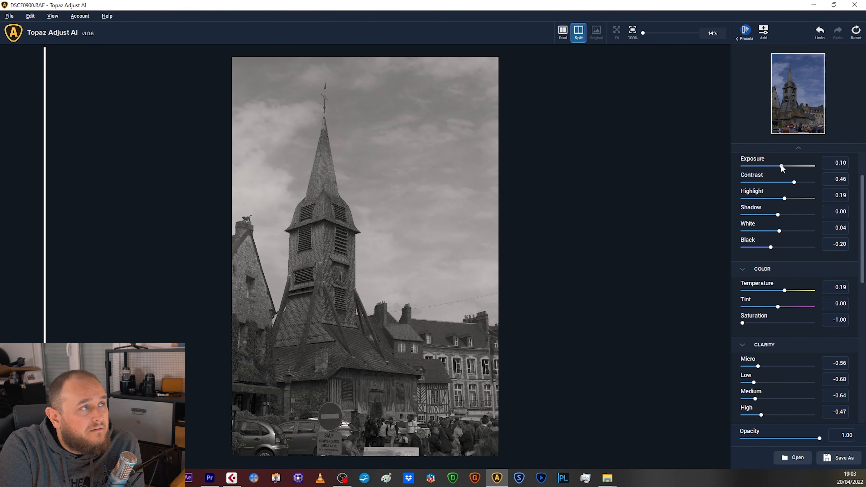
left_click(779, 165)
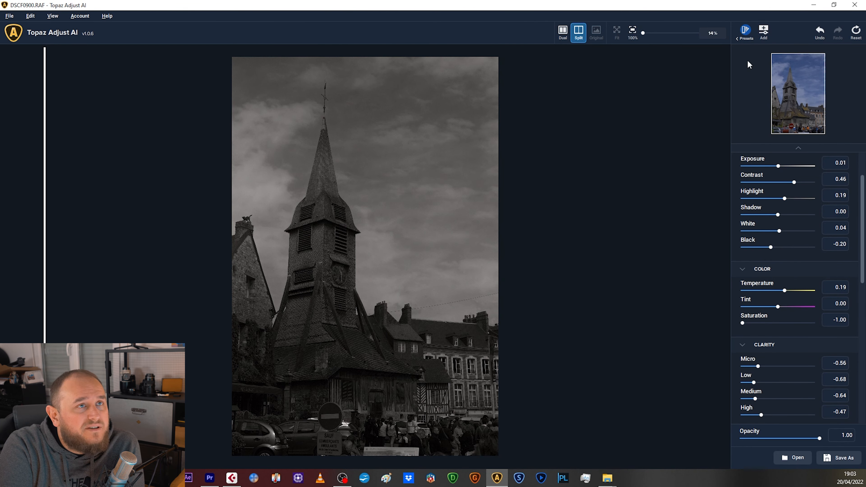
left_click(857, 33)
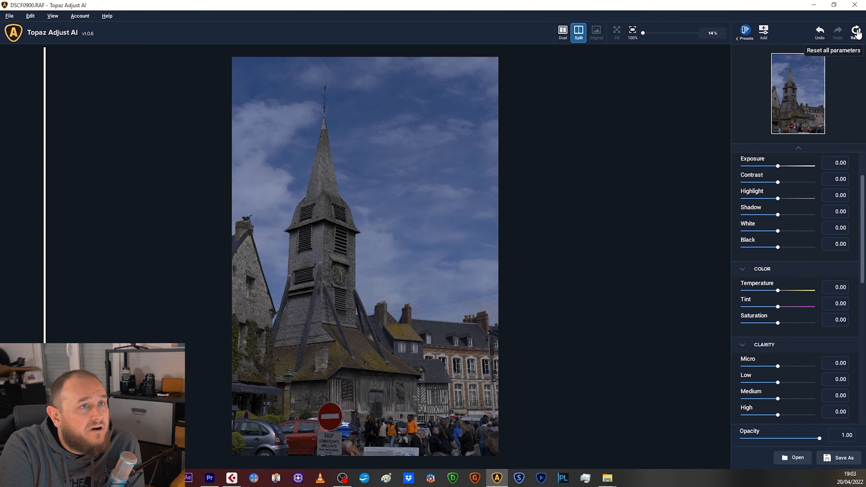
Apply the Soft Light B&W preset to the church photo again and set Exposure to 0.07
left_click(745, 31)
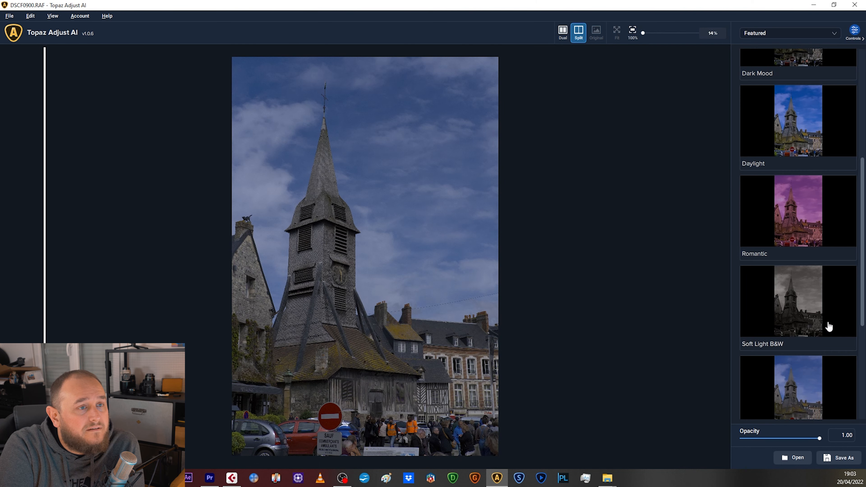
scroll(818, 307, "down", 1)
left_click(801, 265)
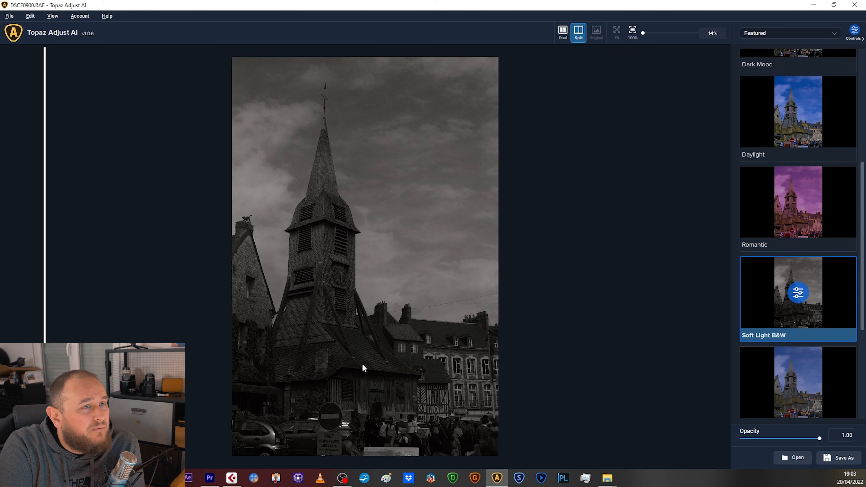
left_click(797, 295)
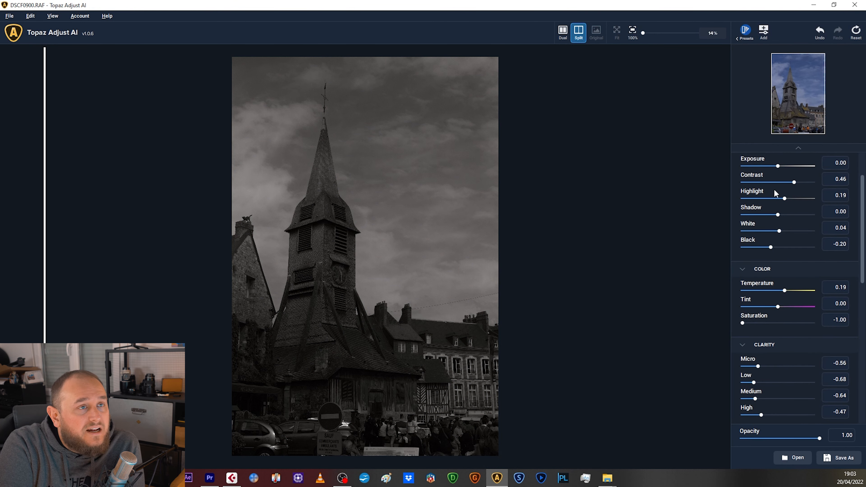
left_click(780, 166)
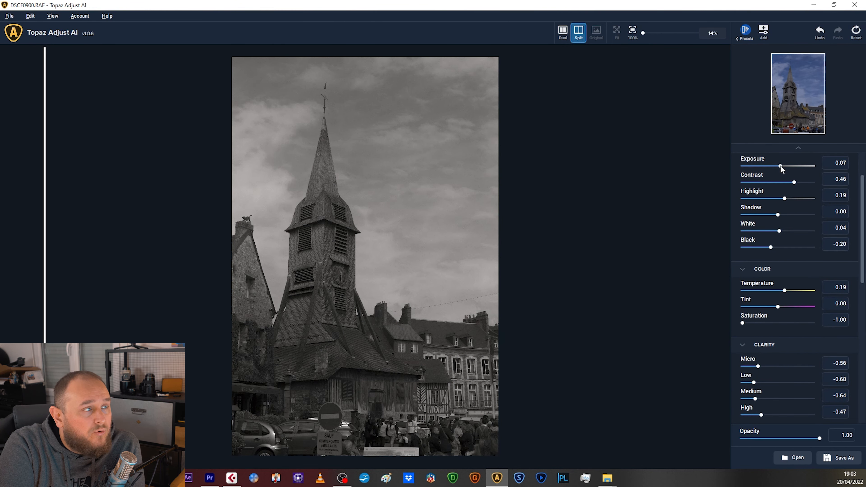
Apply Coastal Sunrise from the HDR Looks collection to the church photo and look through the collection's remaining presets
left_click(745, 32)
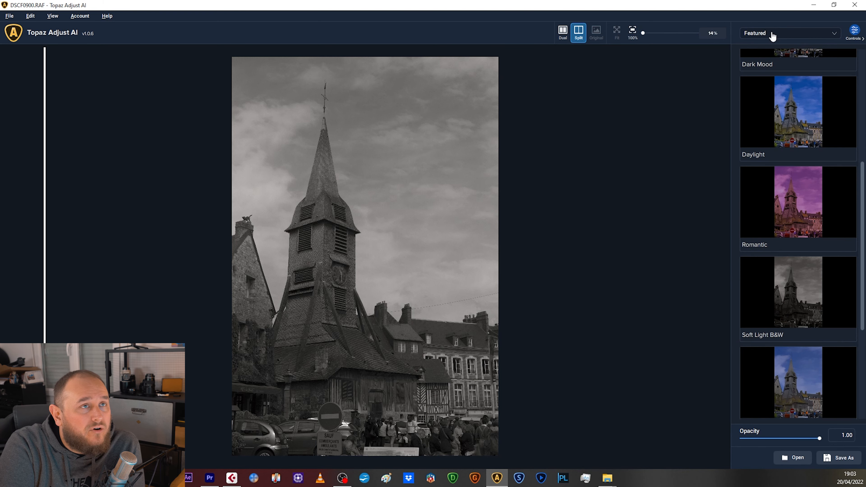
left_click(769, 34)
left_click(766, 56)
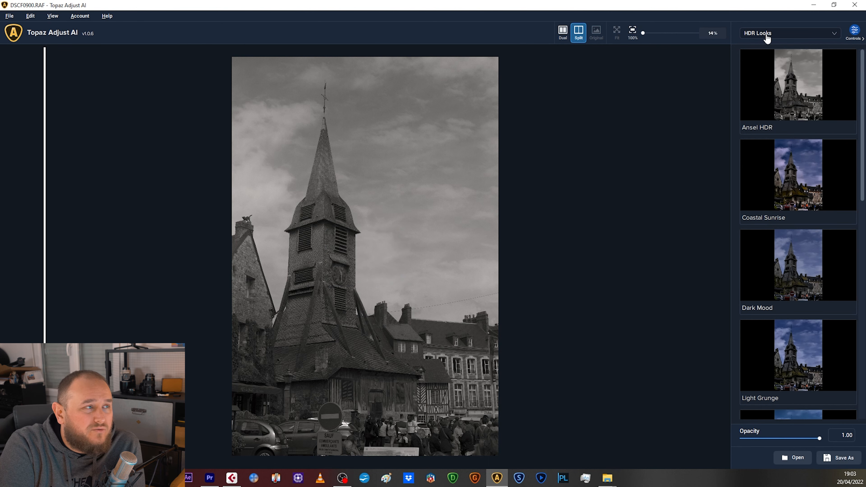
left_click(792, 176)
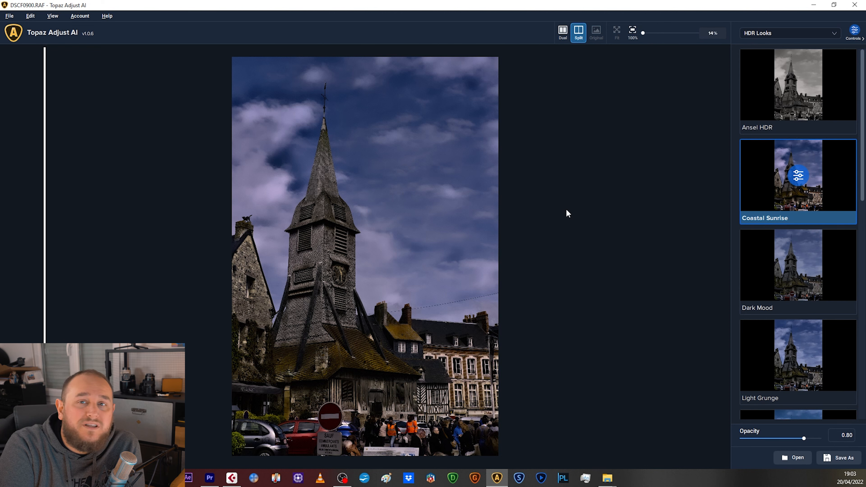
left_click(813, 246)
scroll(814, 246, "down", 8)
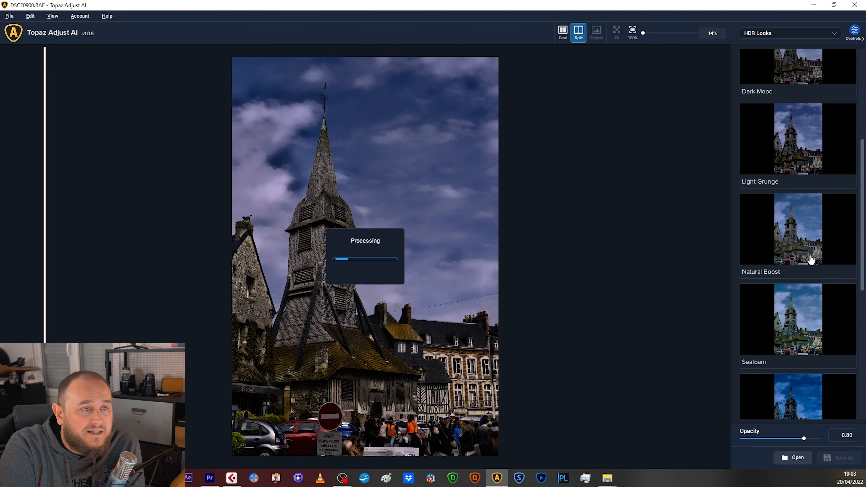
scroll(811, 255, "down", 5)
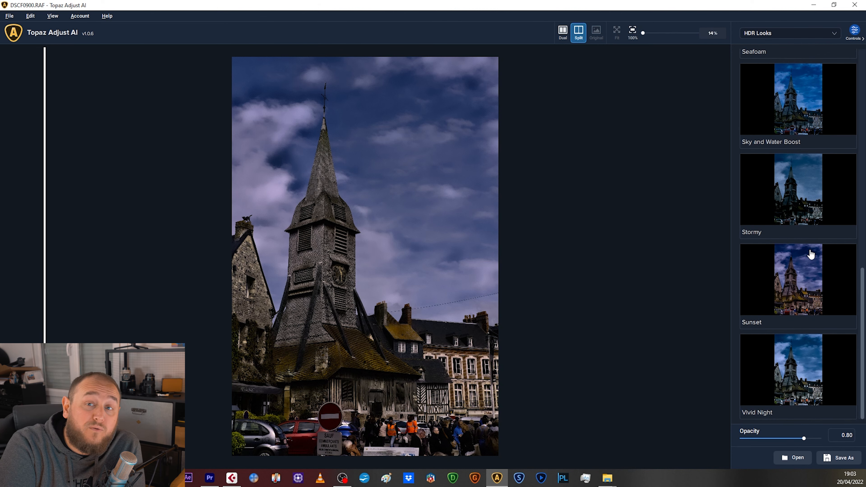
Switch to the Stylized collection and apply the Blue Moon preset to the church photo
left_click(760, 36)
left_click(778, 64)
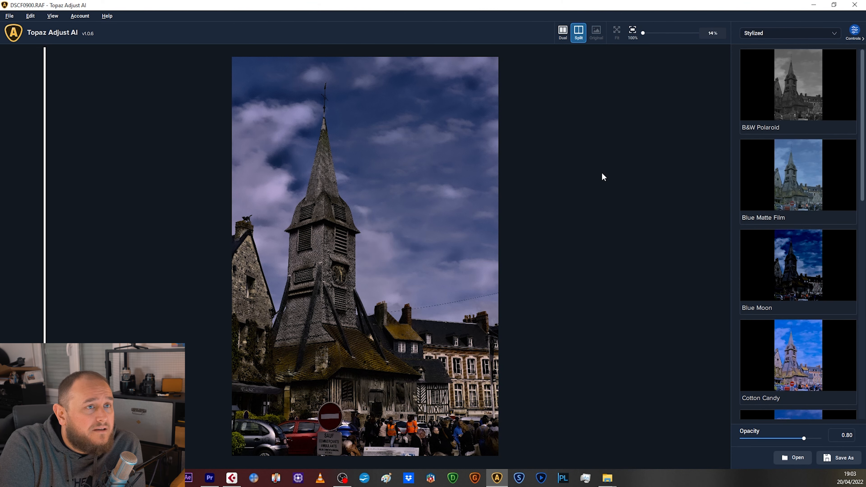
scroll(809, 249, "down", 2)
left_click(794, 239)
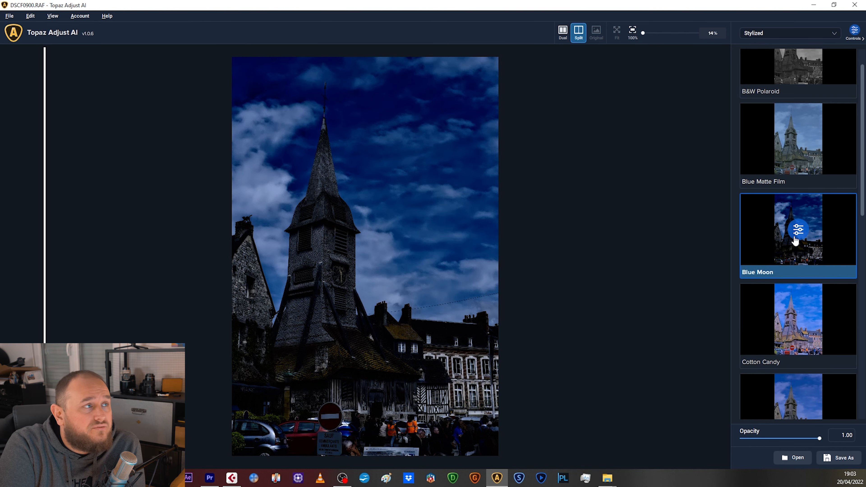